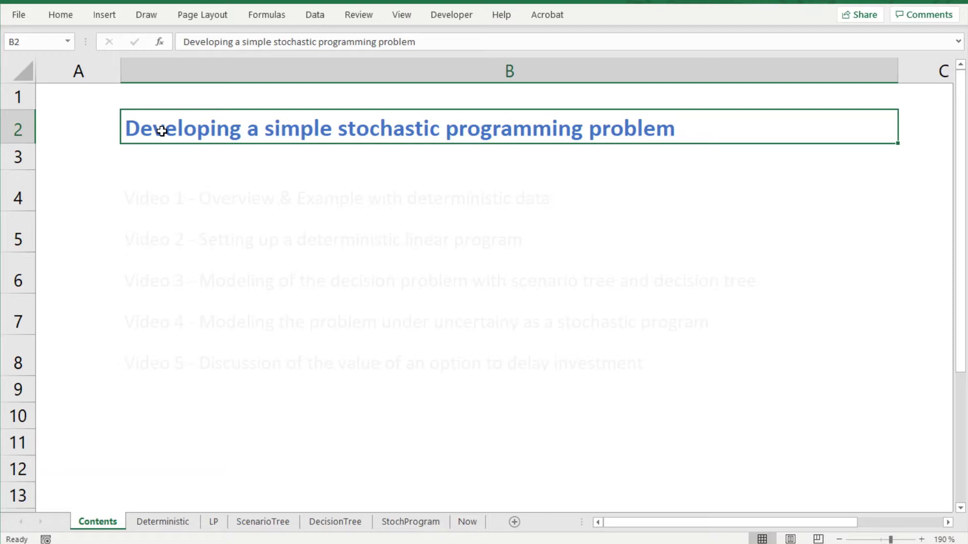
Go through the video topics on the Contents sheet, from Video 1 to Video 5.
{"action": "key", "text": "Down"}
{"action": "key", "text": "Down"}
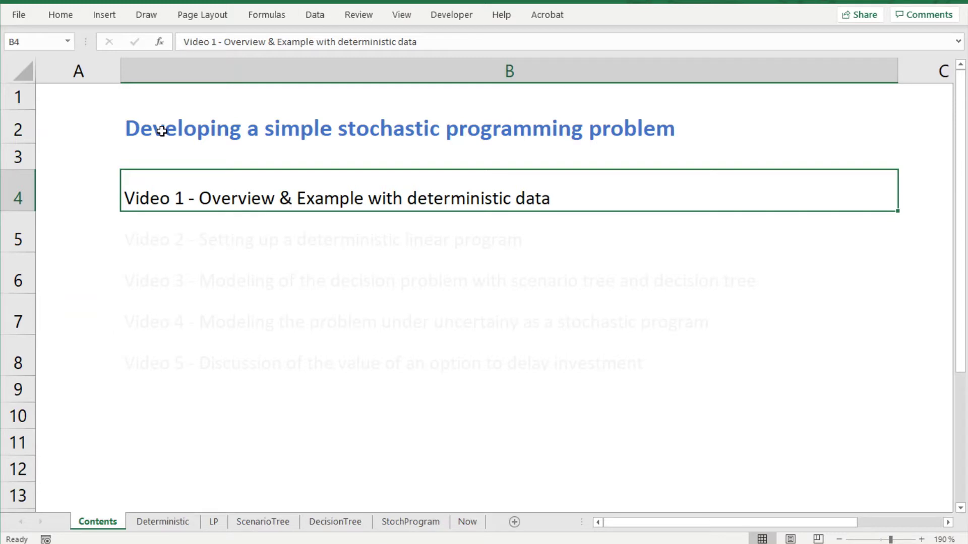
{"action": "key", "text": "Down"}
{"action": "key", "text": "Down"}
{"action": "key", "text": "Up"}
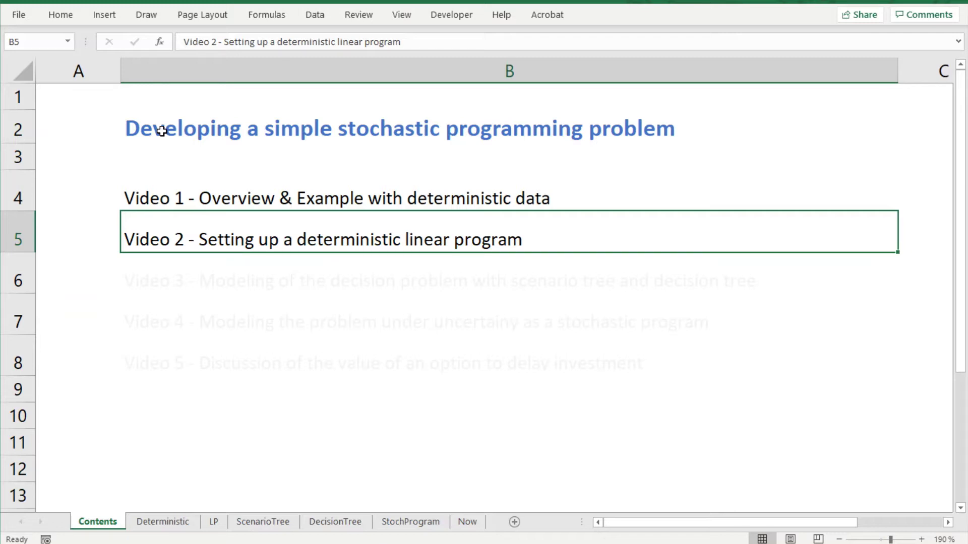
{"action": "key", "text": "Down"}
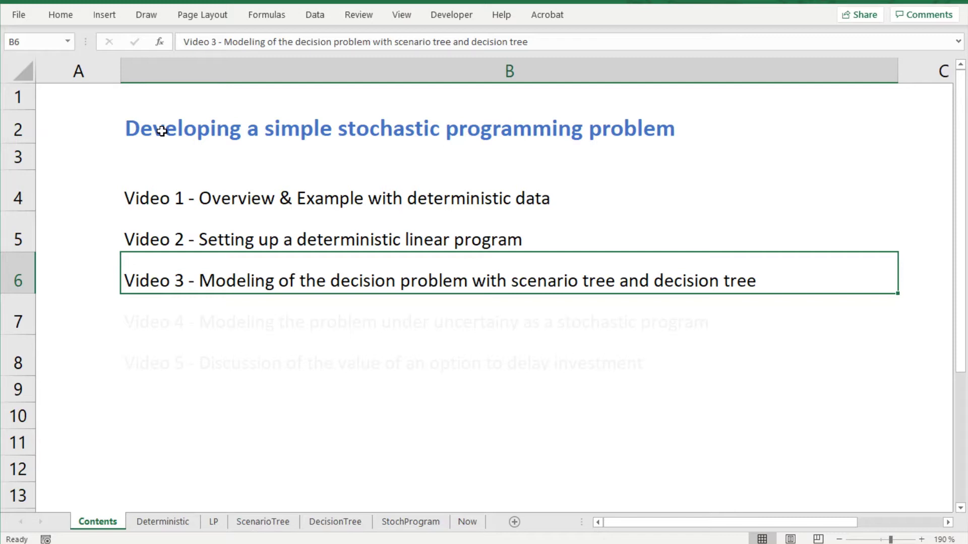
{"action": "key", "text": "Down"}
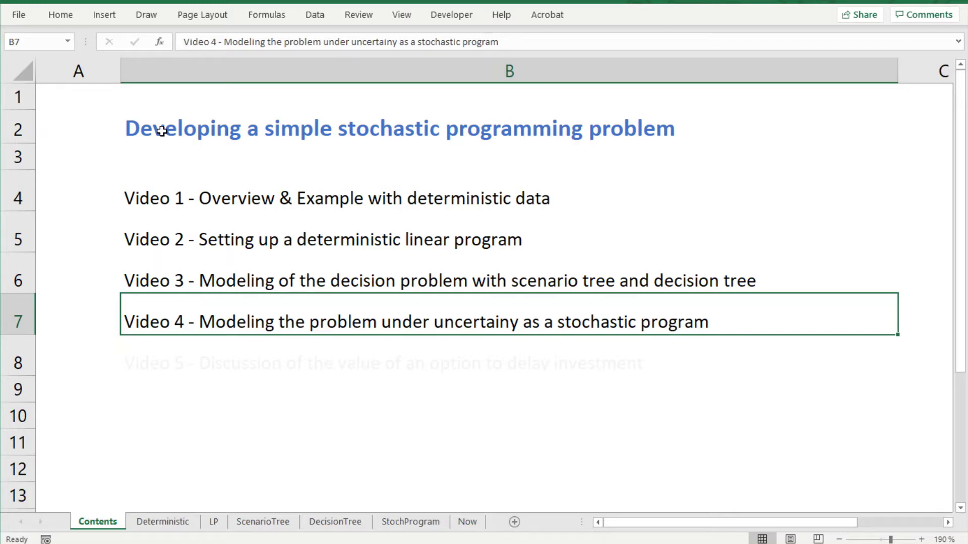
{"action": "key", "text": "Down"}
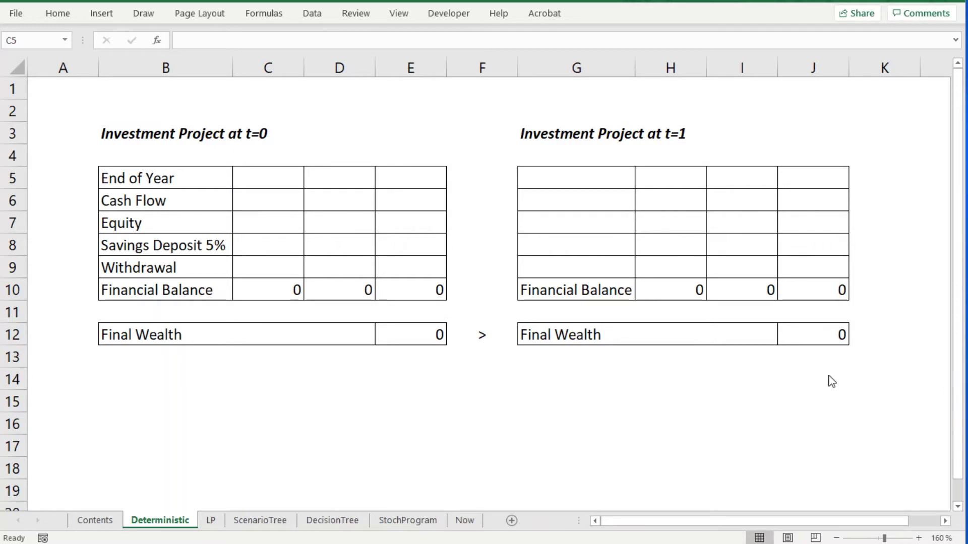
Fill the End of Year row of the t=0 project table with 2021, 2022 and 2023 in C5:E5.
{"action": "left_click", "coordinate": [274, 181]}
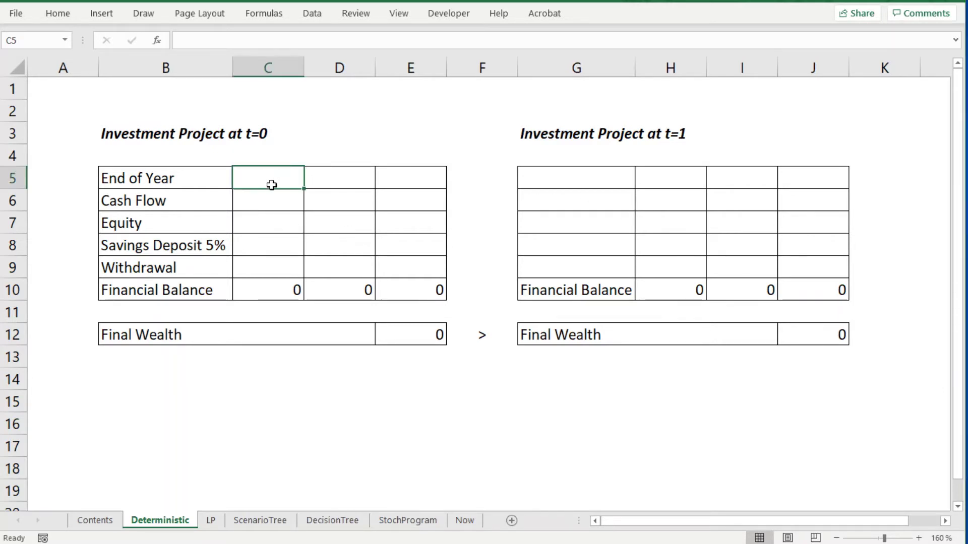
{"action": "type", "text": "2021"}
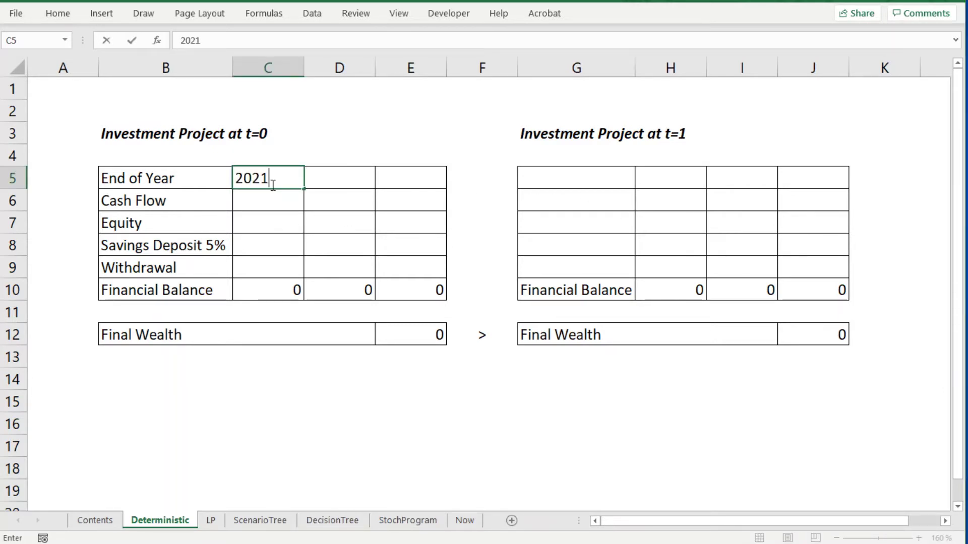
{"action": "key", "text": "Tab"}
{"action": "left_click", "coordinate": [271, 184]}
{"action": "left_click_drag", "start_coordinate": [304, 189], "coordinate": [417, 158]}
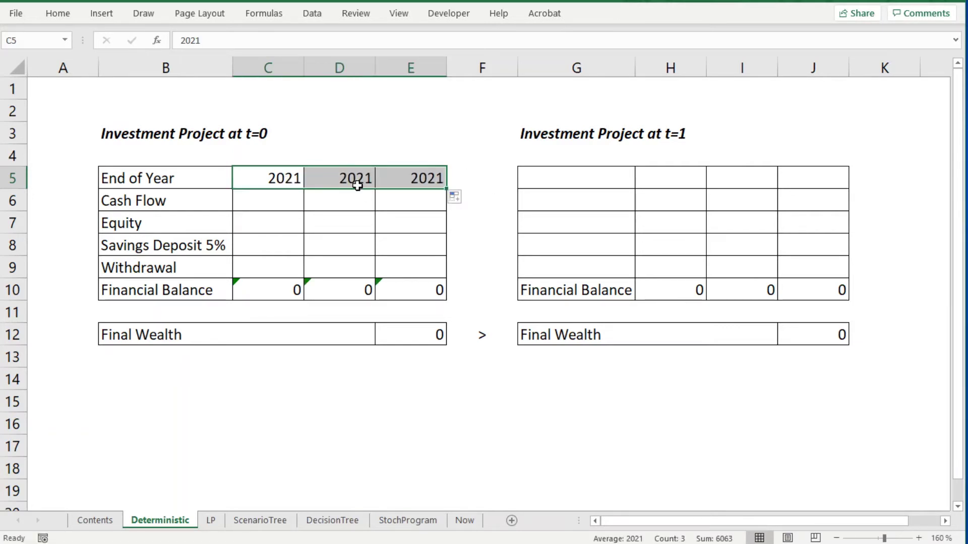
{"action": "left_click", "coordinate": [313, 176]}
{"action": "left_click", "coordinate": [301, 177]}
{"action": "left_click", "coordinate": [328, 179]}
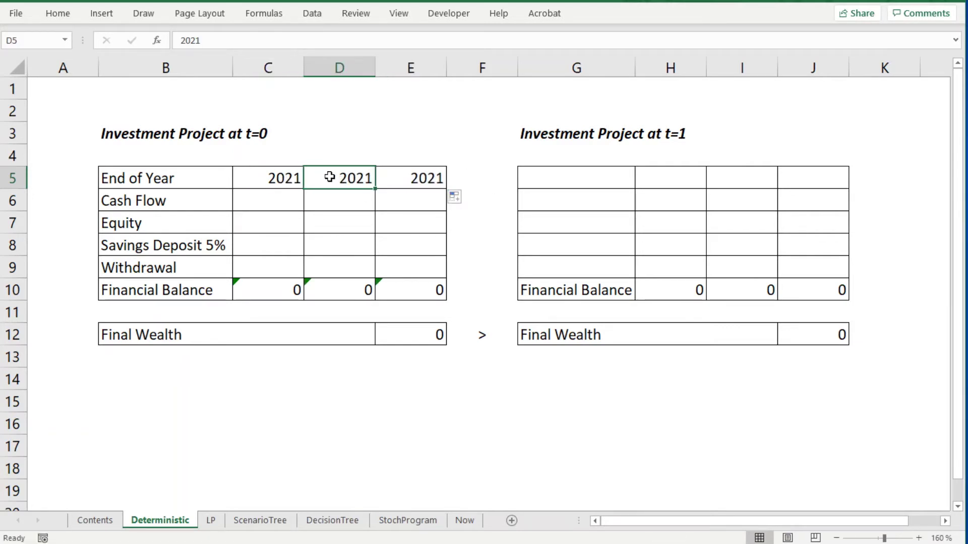
{"action": "type", "text": "2022"}
{"action": "key", "text": "Tab"}
{"action": "type", "text": "2023"}
{"action": "key", "text": "Tab"}
Copy the three years from the t=0 table into H5:J5 of the t=1 table.
{"action": "left_click_drag", "start_coordinate": [278, 180], "coordinate": [803, 179]}
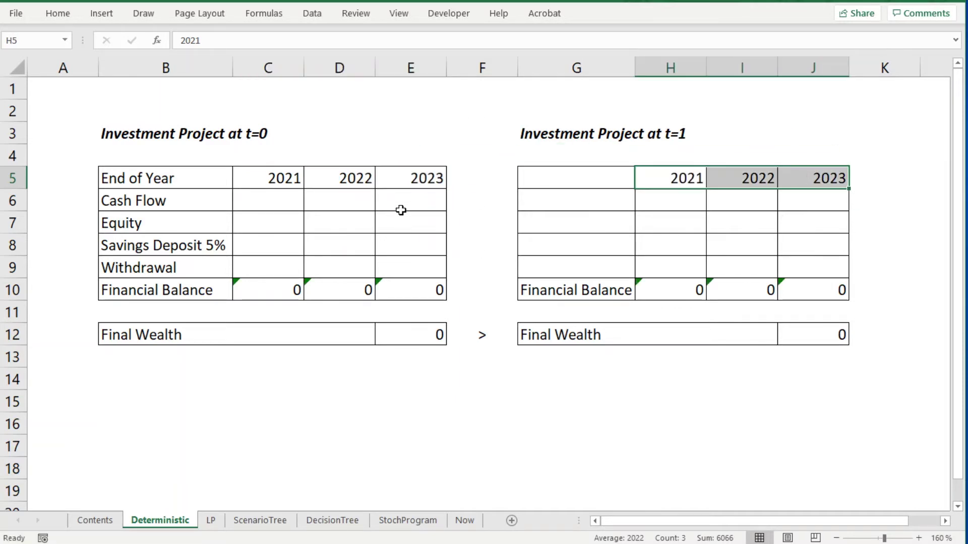
{"action": "left_click", "coordinate": [290, 176]}
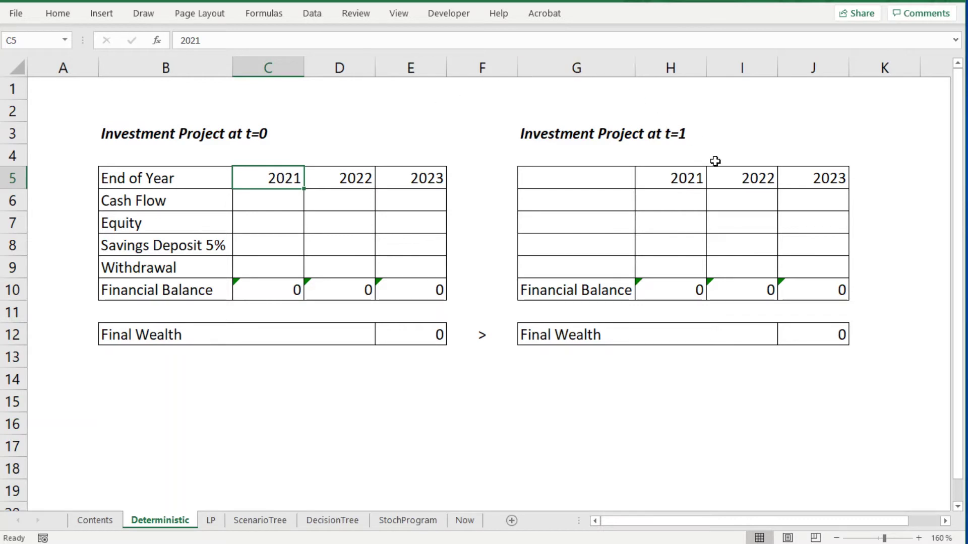
{"action": "left_click", "coordinate": [731, 183]}
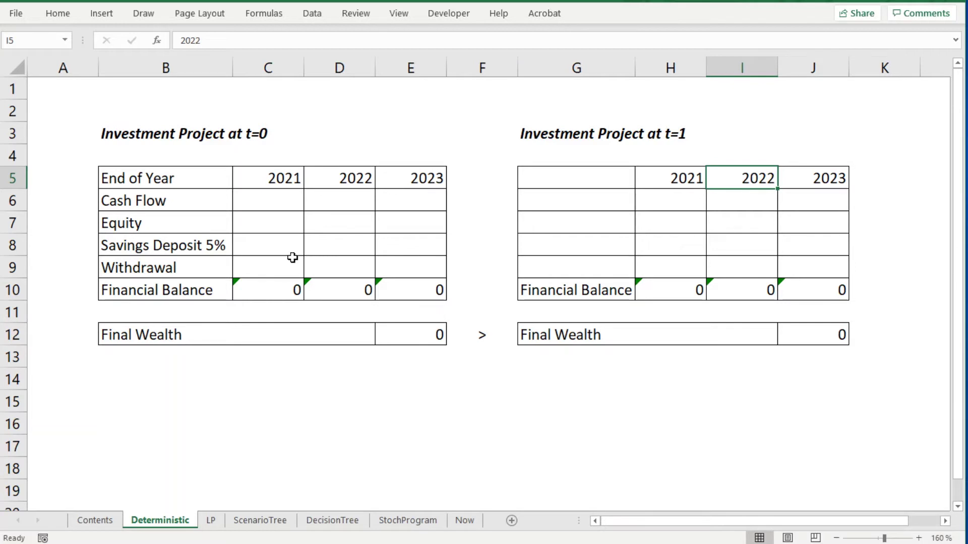
{"action": "left_click", "coordinate": [291, 186]}
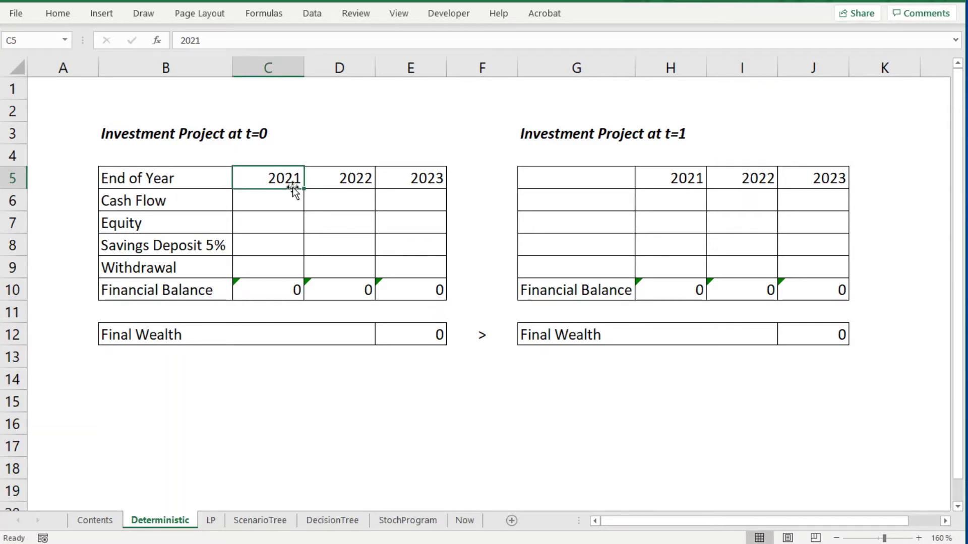
Enter cash flows of -1000 for 2021 and 1200 for 2022 in the t=0 project table.
{"action": "left_click", "coordinate": [270, 201]}
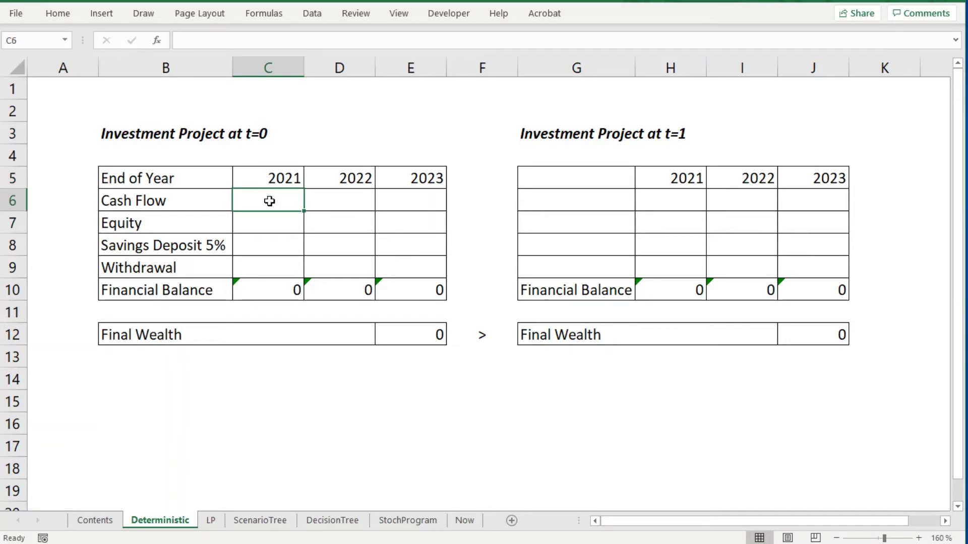
{"action": "type", "text": "00"}
{"action": "key", "text": "BackSpace"}
{"action": "key", "text": "BackSpace"}
{"action": "type", "text": "-1000"}
{"action": "key", "text": "Return"}
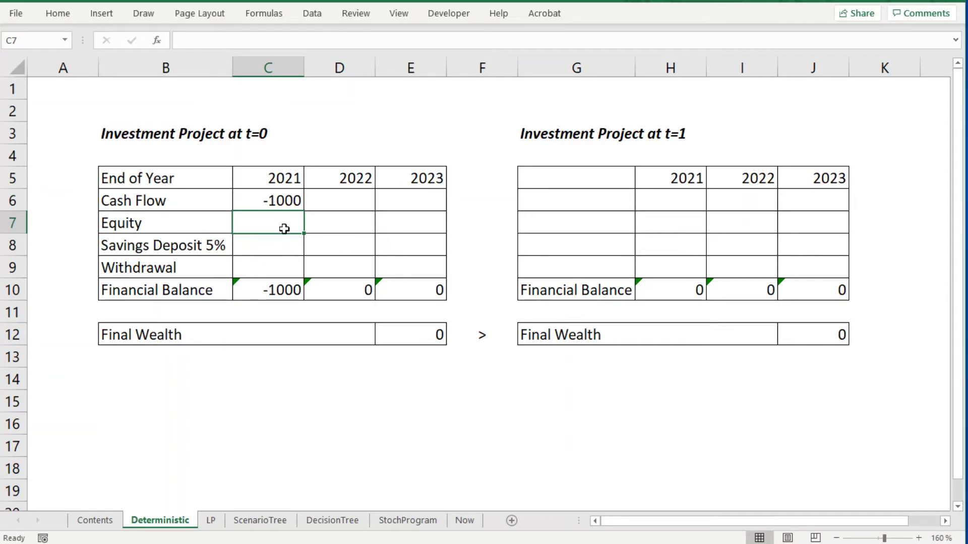
{"action": "left_click", "coordinate": [336, 197]}
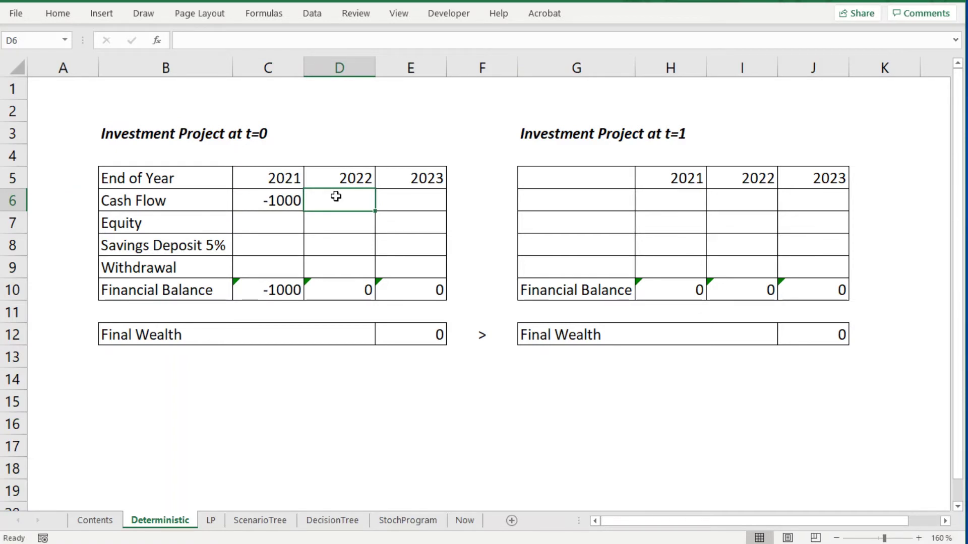
{"action": "type", "text": "1200"}
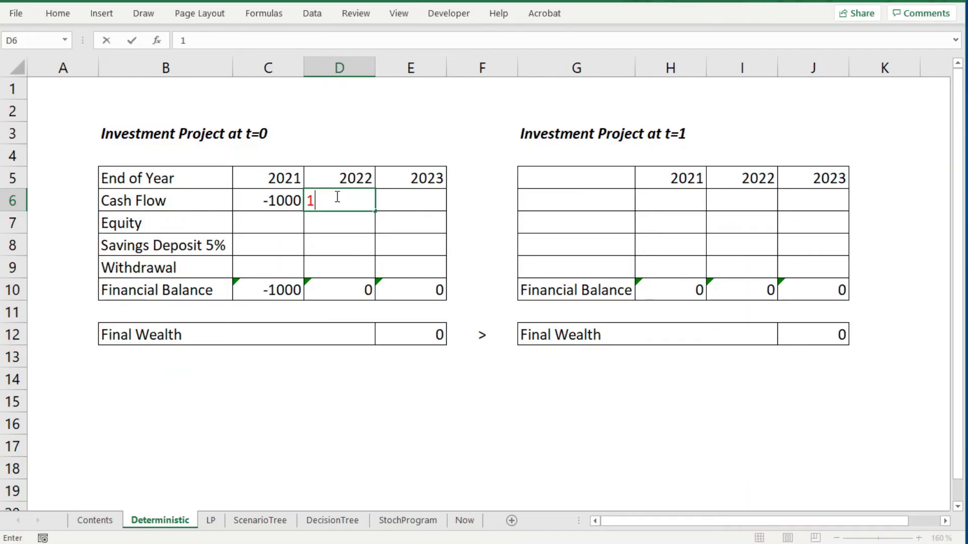
{"action": "left_click", "coordinate": [405, 217]}
Set the font colour of the data cells C6:E9 and H6:J9 to black.
{"action": "left_click_drag", "start_coordinate": [272, 204], "coordinate": [402, 267]}
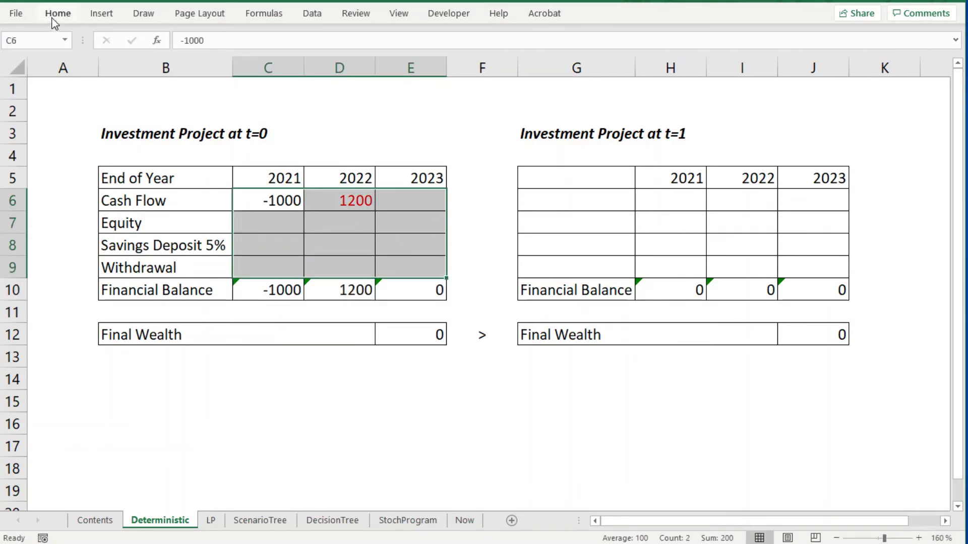
{"action": "left_click", "coordinate": [57, 14]}
{"action": "left_click", "coordinate": [211, 63]}
{"action": "left_click", "coordinate": [216, 78]}
{"action": "left_click_drag", "start_coordinate": [643, 198], "coordinate": [811, 268]}
{"action": "left_click", "coordinate": [57, 13]}
{"action": "left_click", "coordinate": [226, 190]}
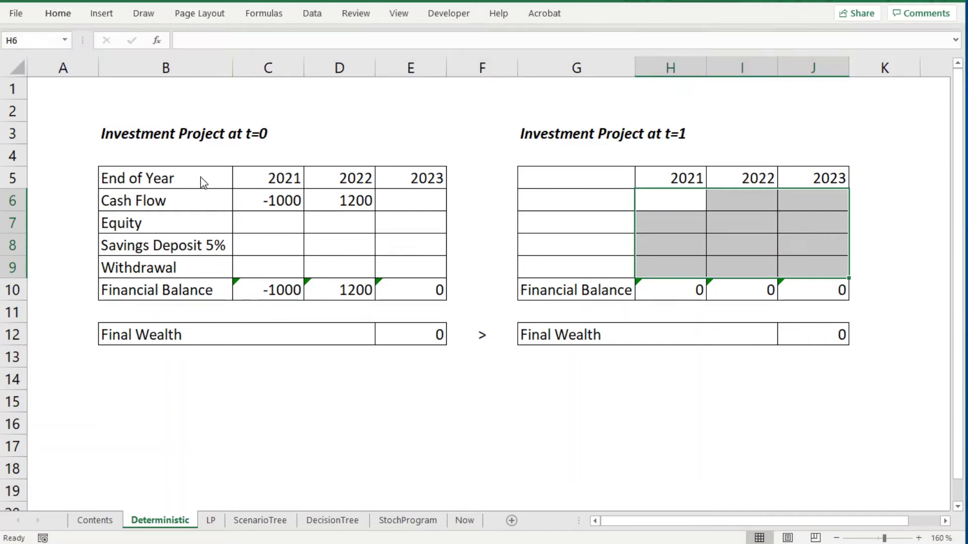
Copy the row labels from End of Year to Withdrawal in B5:B9 into G5:G9 of the t=1 table.
{"action": "left_click_drag", "start_coordinate": [199, 176], "coordinate": [201, 269]}
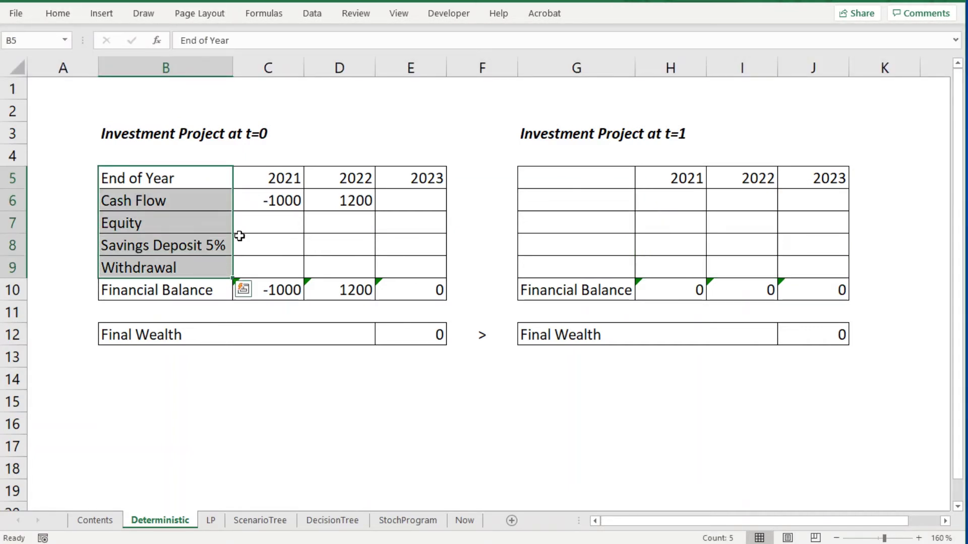
{"action": "left_click_drag", "start_coordinate": [233, 236], "coordinate": [602, 225]}
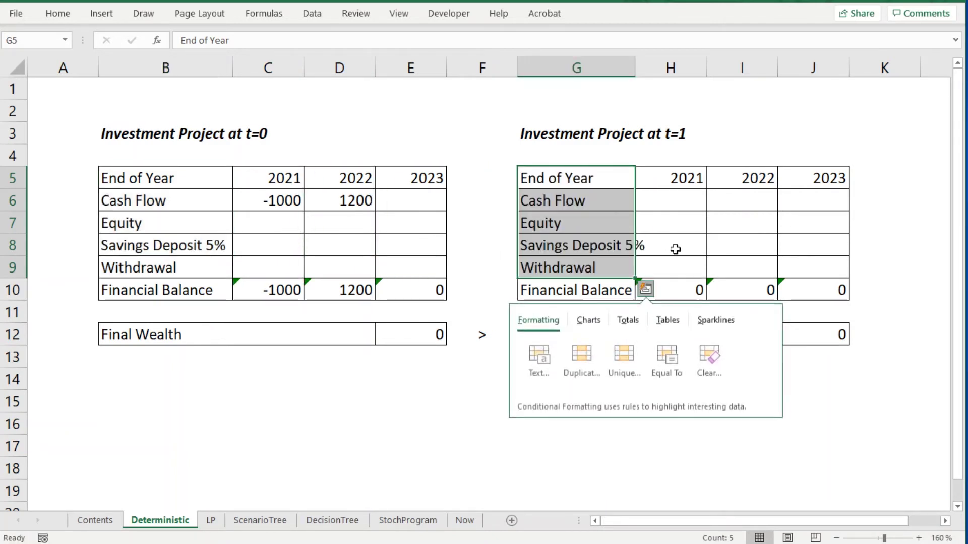
{"action": "left_click", "coordinate": [675, 252]}
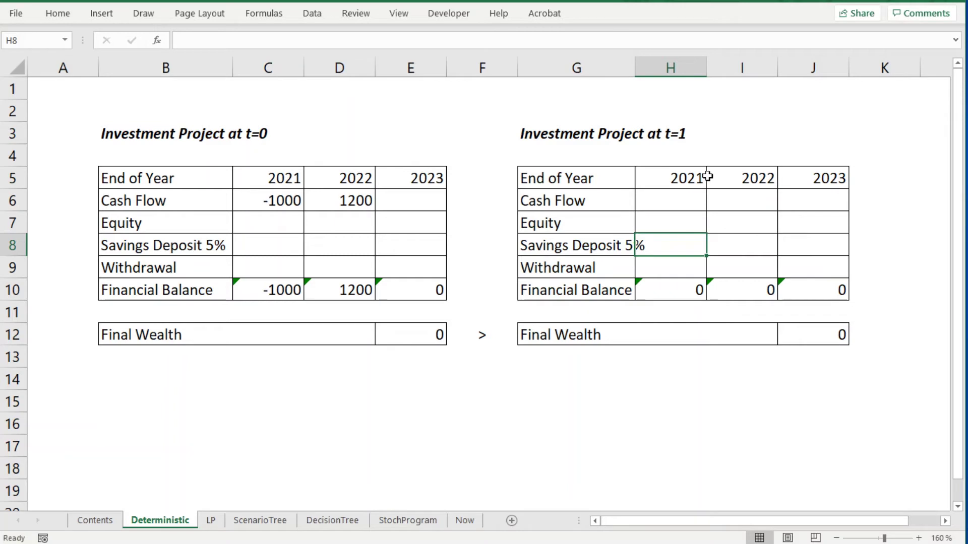
Enter cash flows of -1000 for 2022 and 1200 for 2023 in the t=1 project table.
{"action": "left_click", "coordinate": [672, 203]}
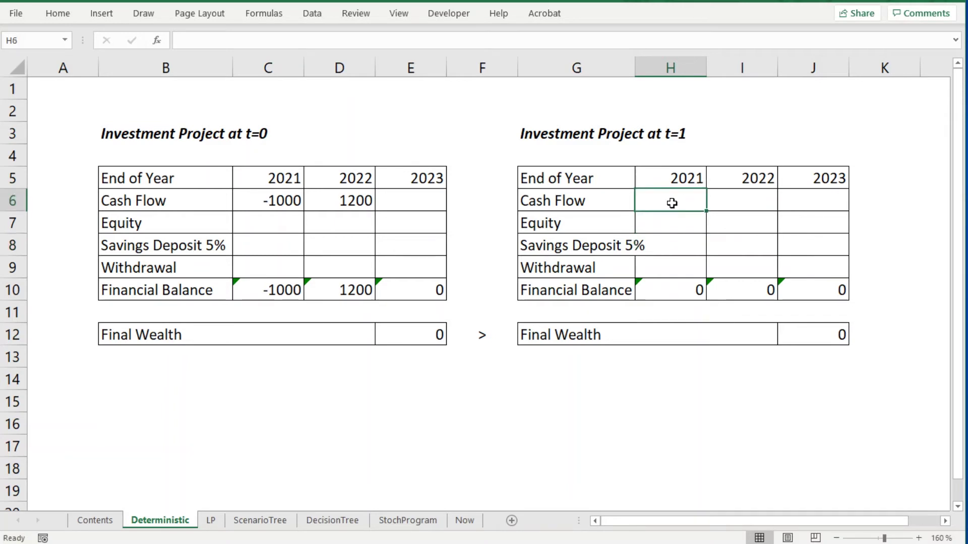
{"action": "left_click", "coordinate": [741, 197]}
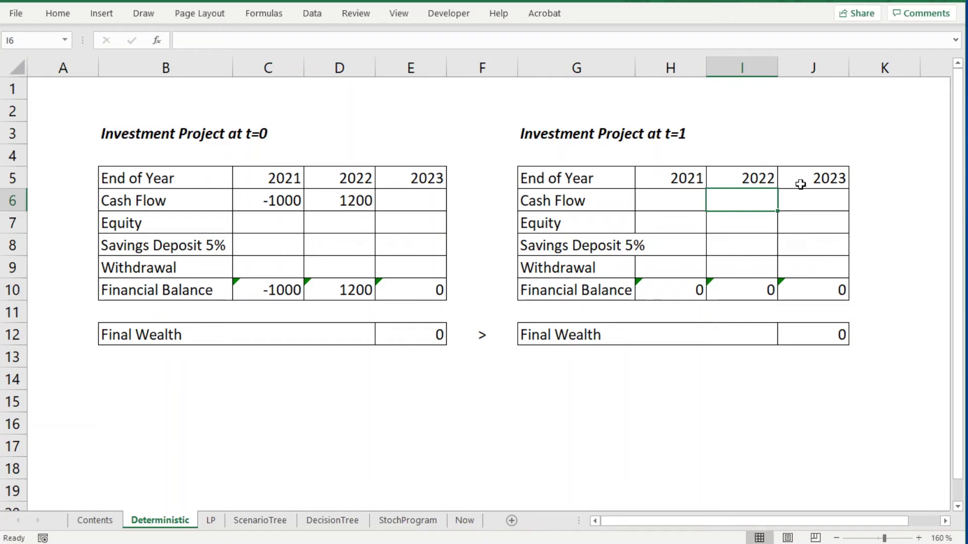
{"action": "type", "text": "-"}
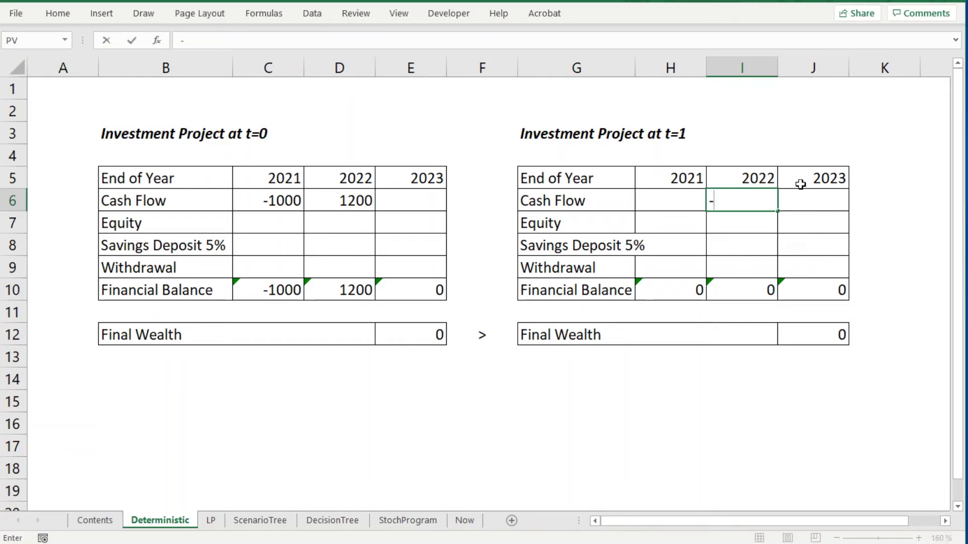
{"action": "type", "text": "0"}
{"action": "key", "text": "BackSpace"}
{"action": "type", "text": "1000"}
{"action": "key", "text": "Tab"}
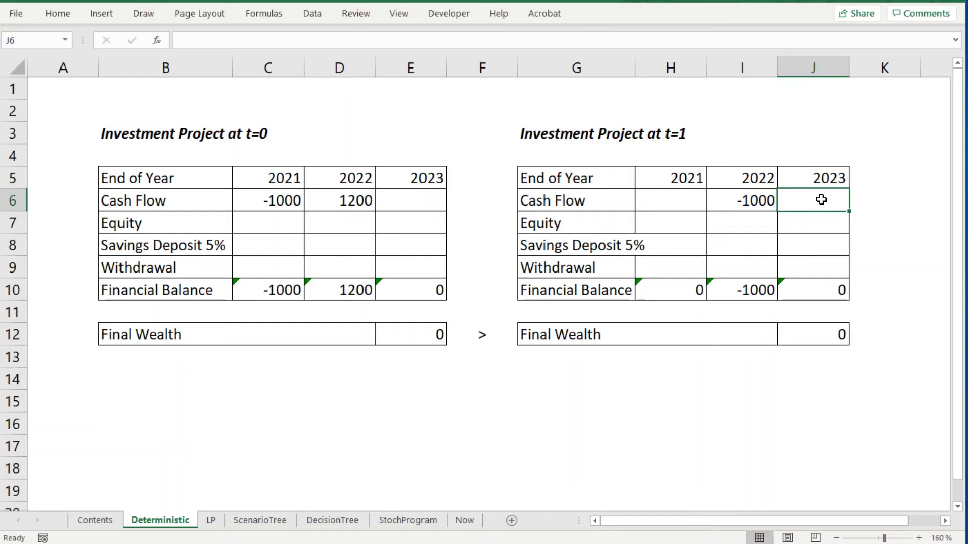
{"action": "type", "text": "12"}
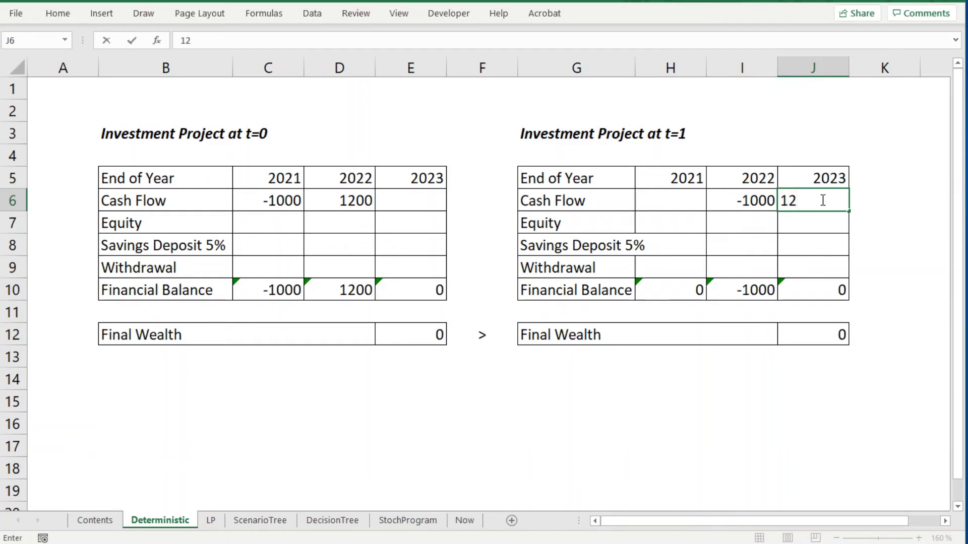
{"action": "type", "text": "00"}
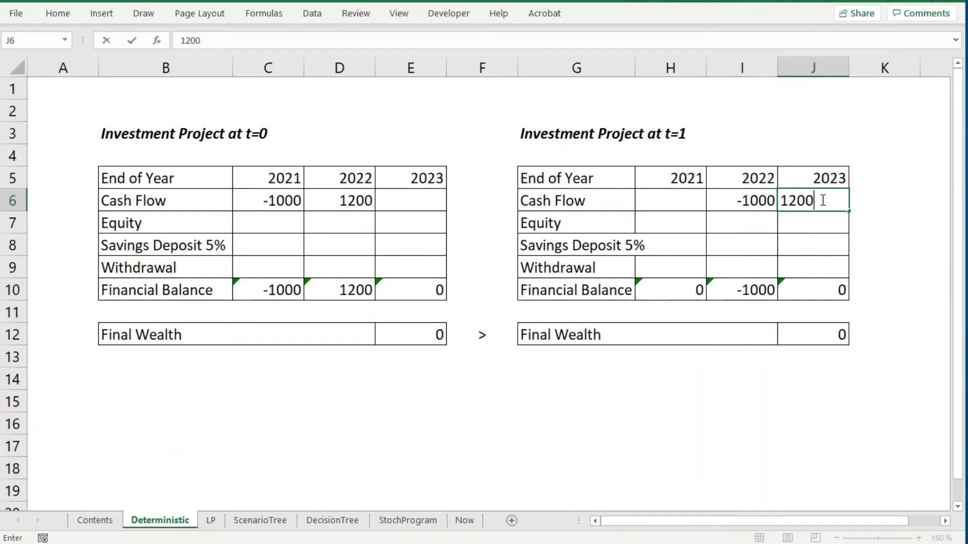
{"action": "left_click", "coordinate": [831, 228]}
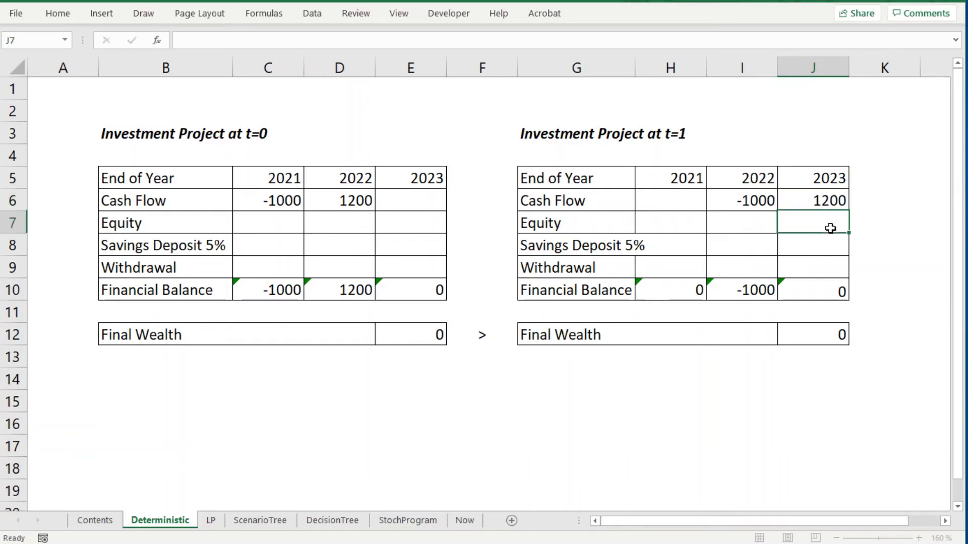
Enter 0 as the t=0 project's 2023 cash flow and 1000 as the 2021 equity in both tables.
{"action": "left_click", "coordinate": [219, 179]}
{"action": "left_click_drag", "start_coordinate": [235, 177], "coordinate": [439, 287]}
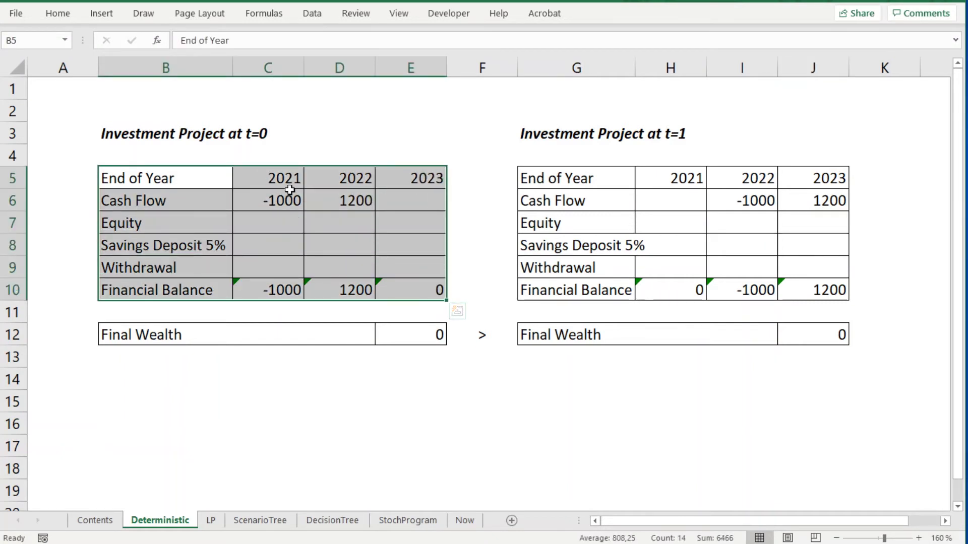
{"action": "left_click", "coordinate": [410, 201]}
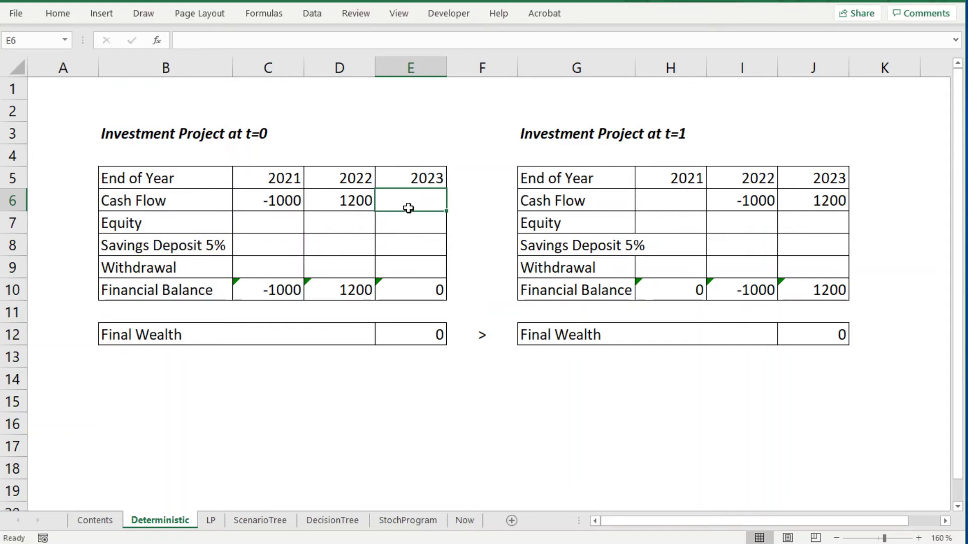
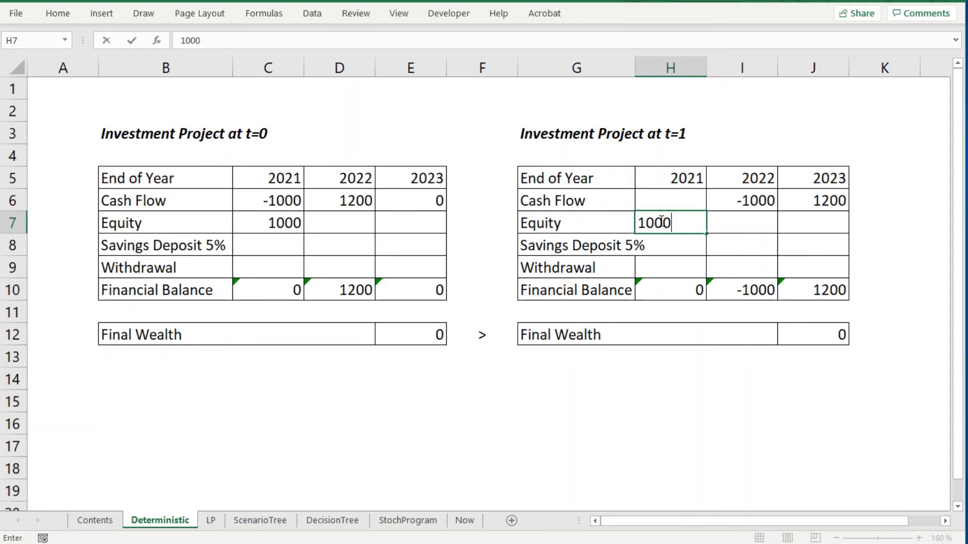
{"action": "key", "text": "Return"}
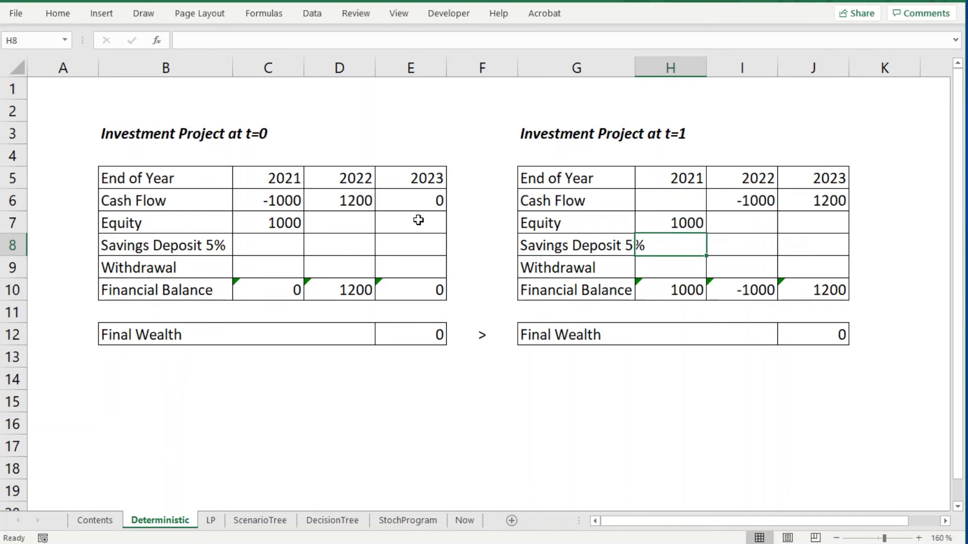
{"action": "left_click", "coordinate": [197, 238]}
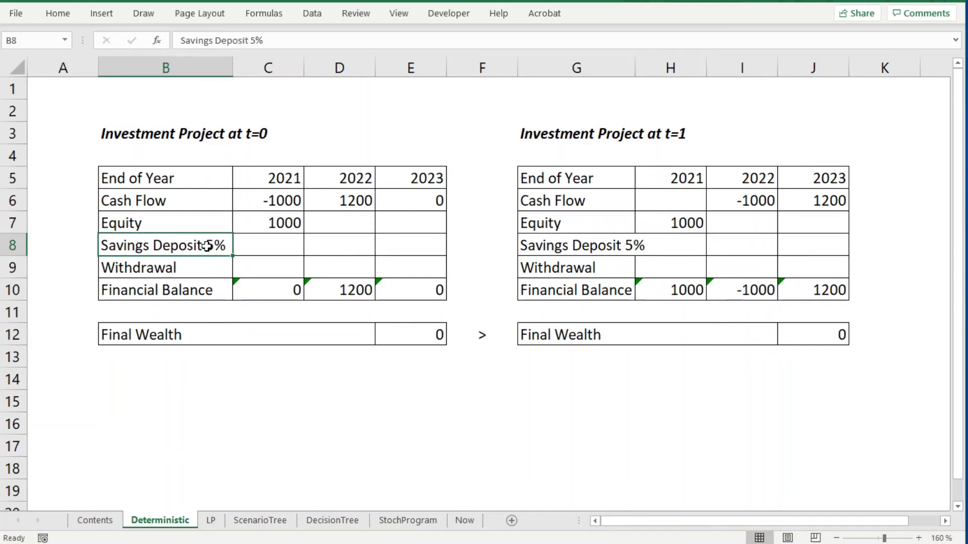
{"action": "left_click", "coordinate": [618, 247]}
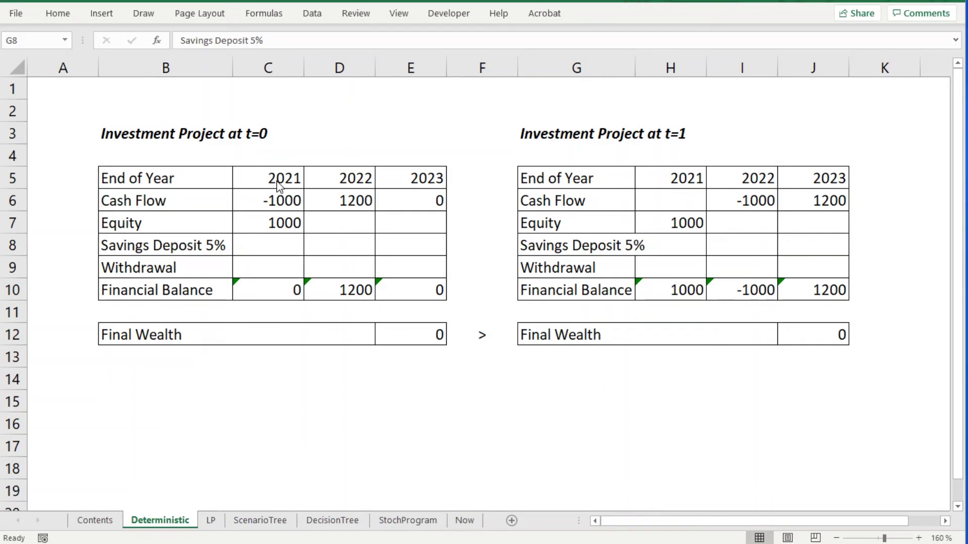
Enter -1200 as the 2022 savings deposit in the t=0 project table.
{"action": "left_click_drag", "start_coordinate": [278, 198], "coordinate": [283, 228]}
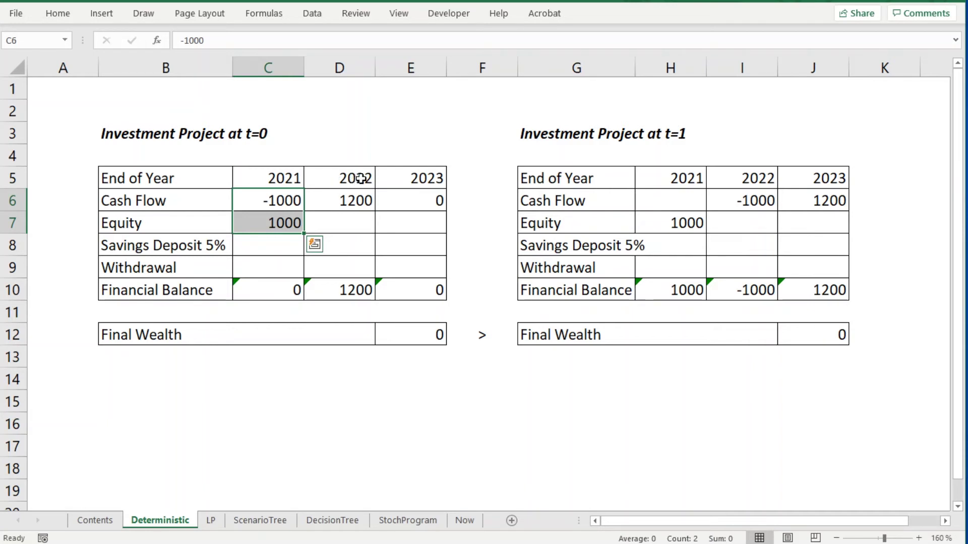
{"action": "left_click", "coordinate": [357, 244]}
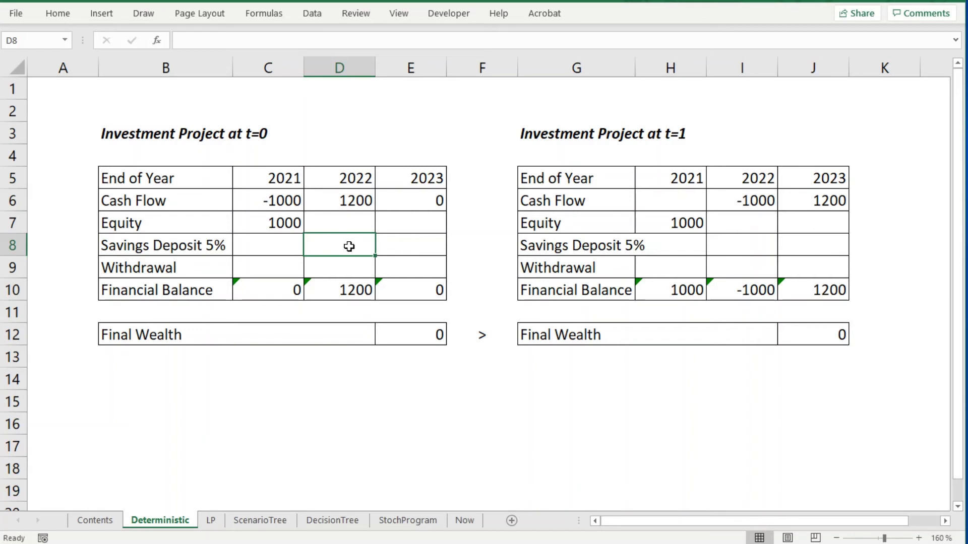
{"action": "type", "text": "-1200"}
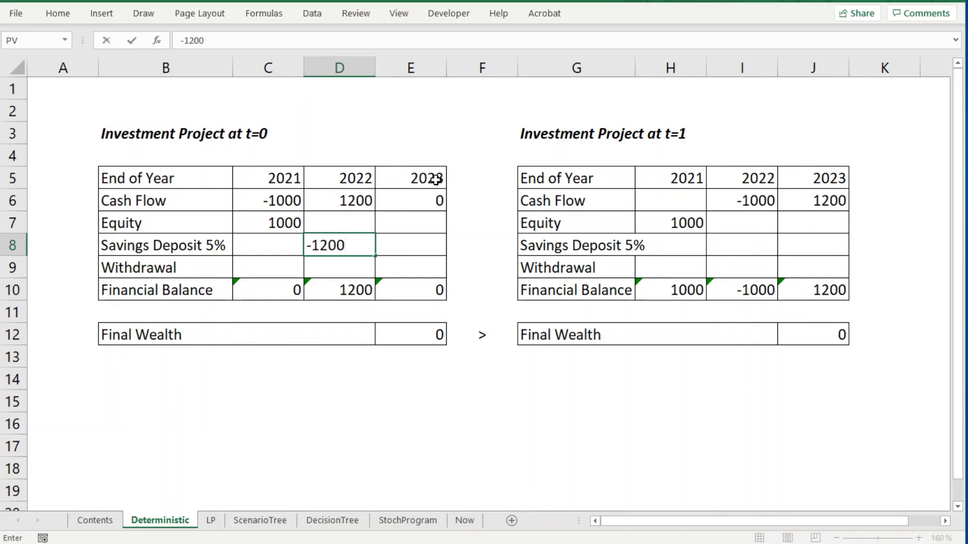
{"action": "key", "text": "Up"}
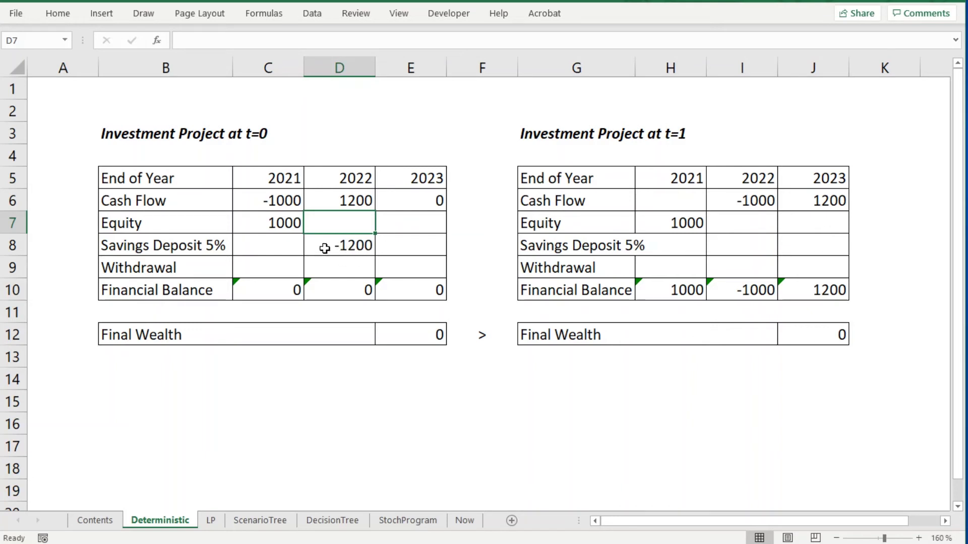
Calculate the t=0 project's 2023 withdrawal in E9 with the formula -D8*(1+5%).
{"action": "left_click", "coordinate": [397, 265]}
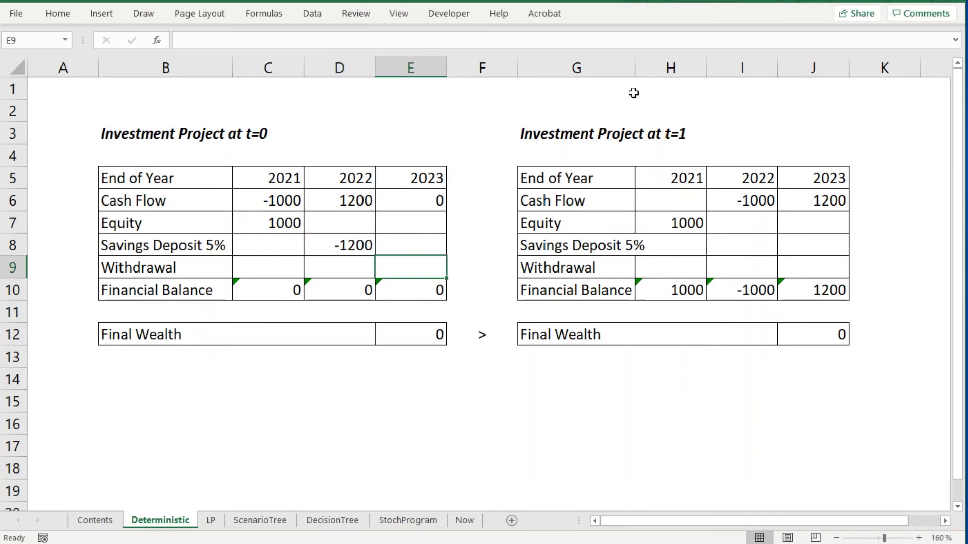
{"action": "type", "text": "-"}
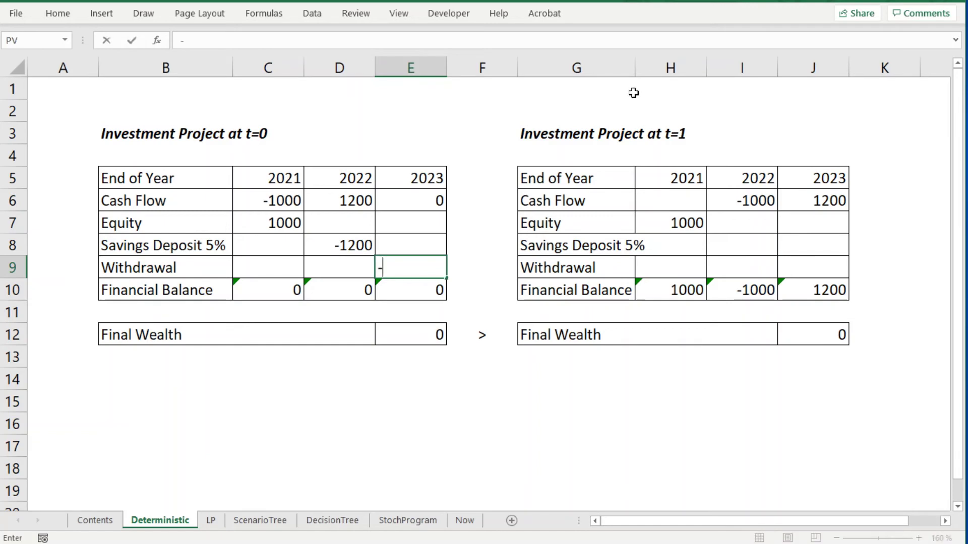
{"action": "left_click", "coordinate": [326, 249]}
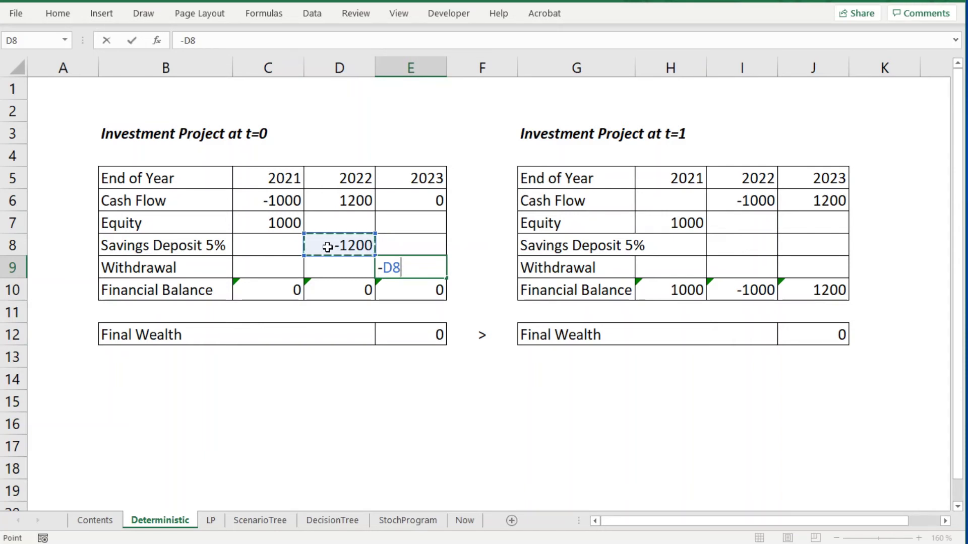
{"action": "type", "text": "*"}
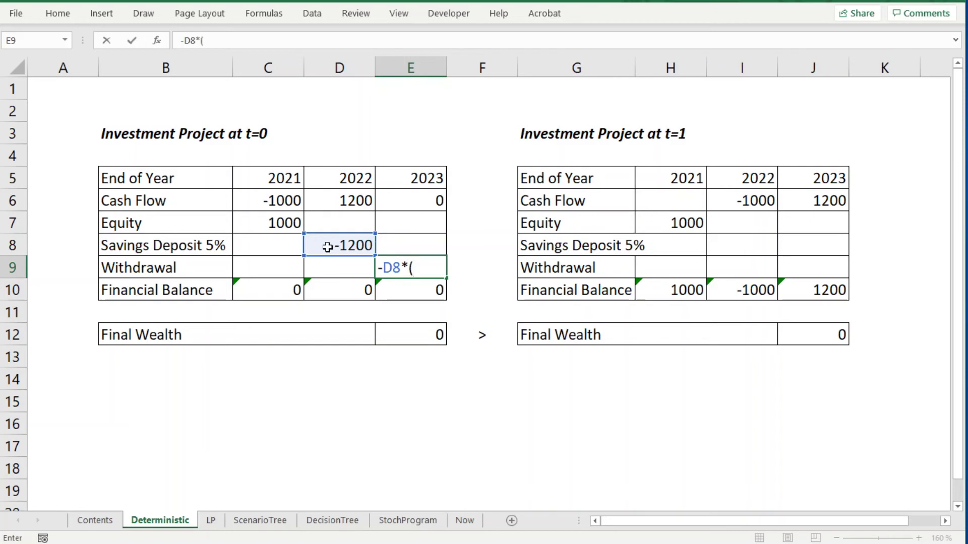
{"action": "type", "text": "(1+5%"}
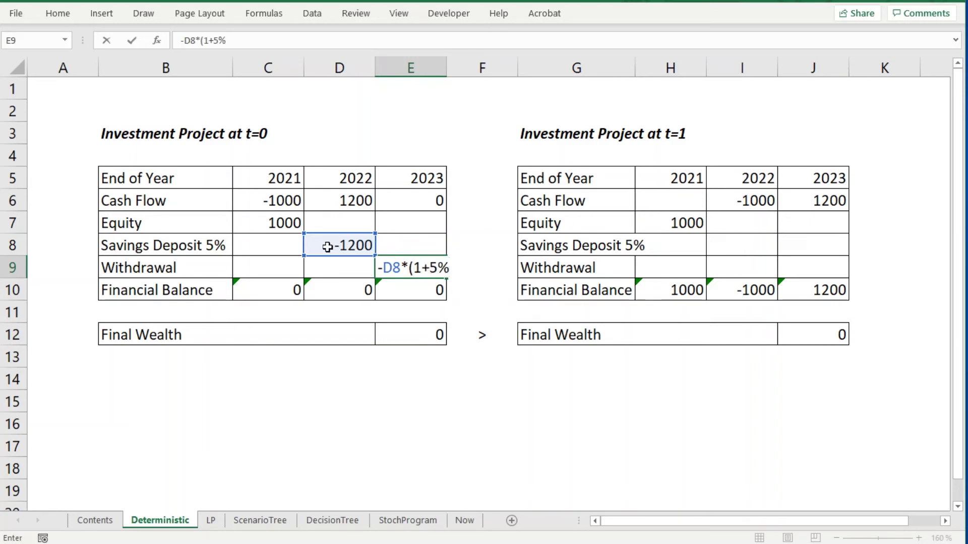
{"action": "type", "text": ")"}
{"action": "key", "text": "Return"}
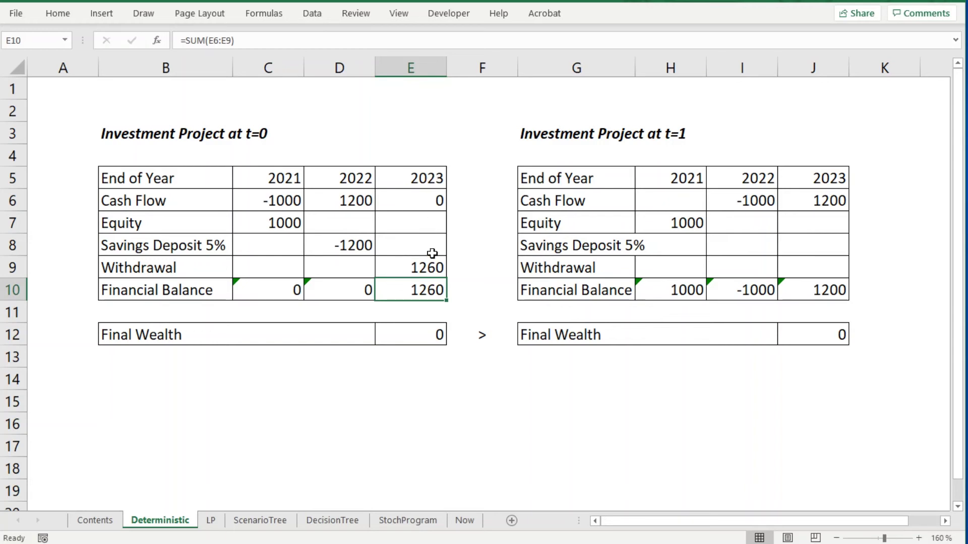
Enter -1260 as the 2023 equity in the t=0 project table.
{"action": "left_click", "coordinate": [411, 223]}
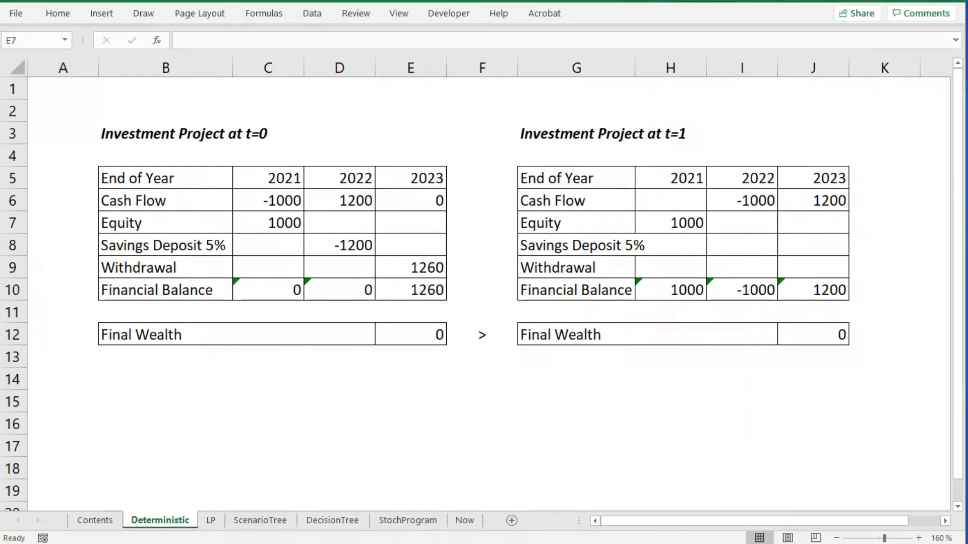
{"action": "left_click", "coordinate": [418, 227]}
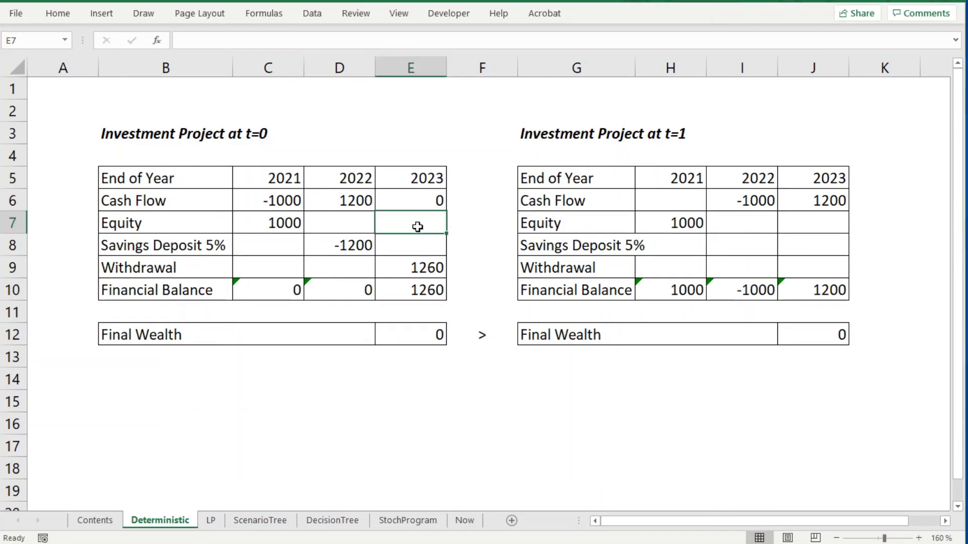
{"action": "type", "text": "-1260"}
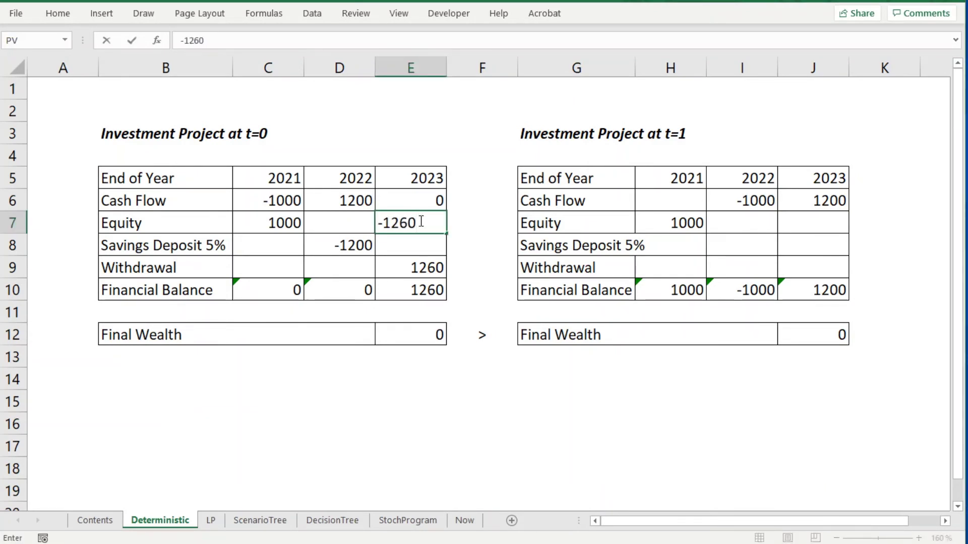
{"action": "key", "text": "Return"}
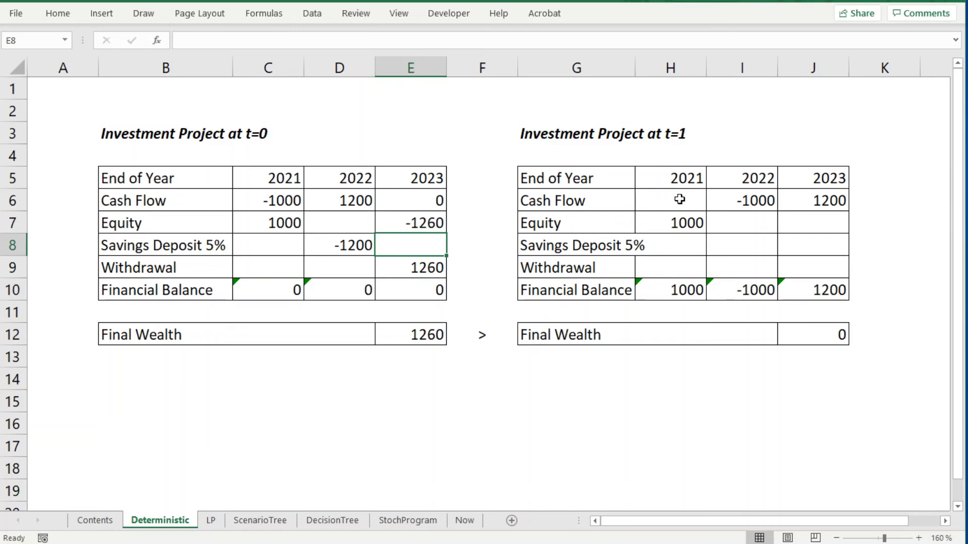
Enter -1000 as the 2021 savings deposit in the t=1 project table.
{"action": "left_click", "coordinate": [676, 242]}
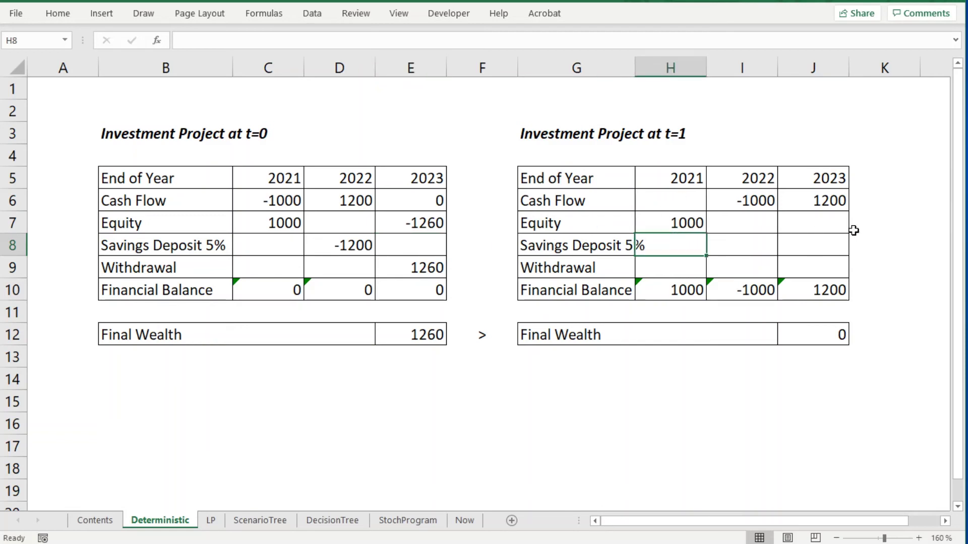
{"action": "type", "text": "-"}
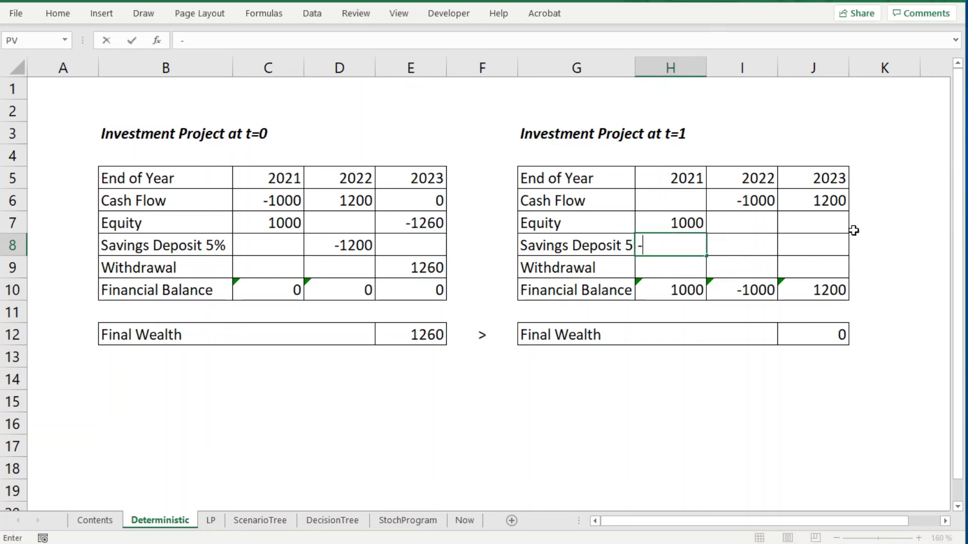
{"action": "type", "text": "1000"}
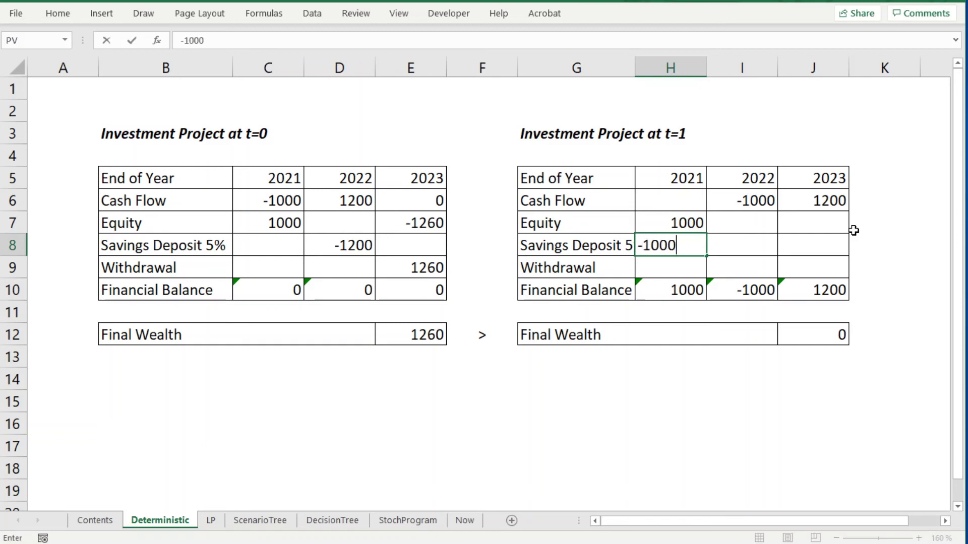
{"action": "key", "text": "Up"}
Calculate the t=1 project's 2022 withdrawal in I9 with the formula -H8*(1+5%).
{"action": "key", "text": "Down"}
{"action": "key", "text": "Right"}
{"action": "key", "text": "Down"}
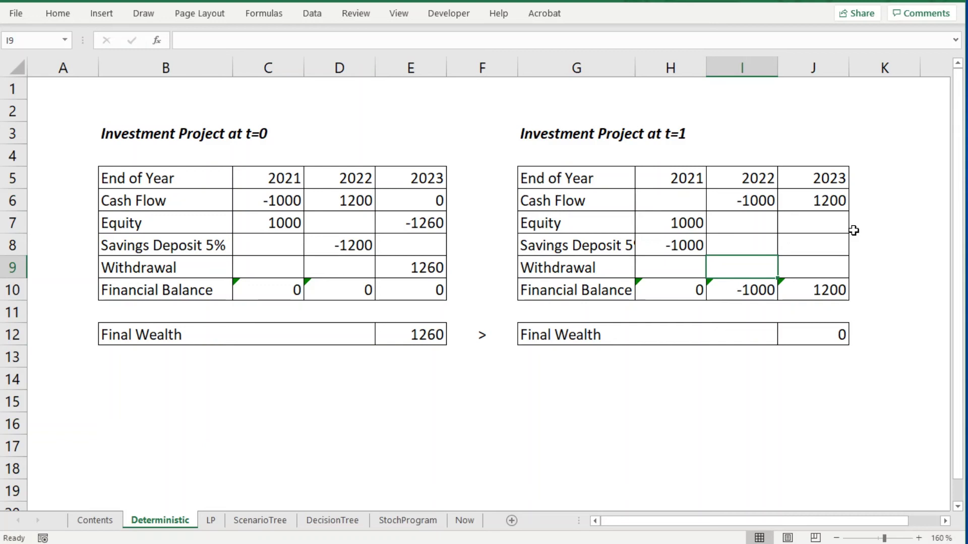
{"action": "type", "text": "-"}
{"action": "key", "text": "Up"}
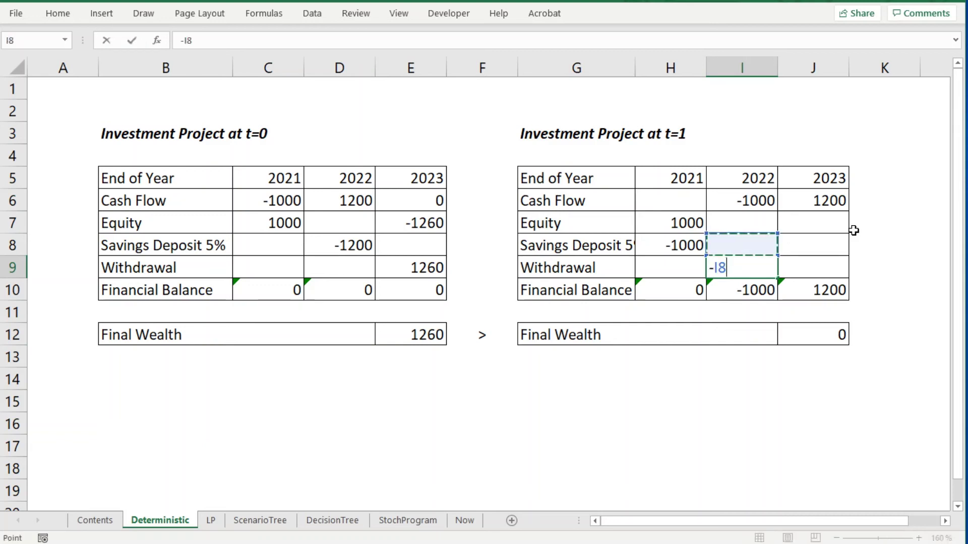
{"action": "key", "text": "Left"}
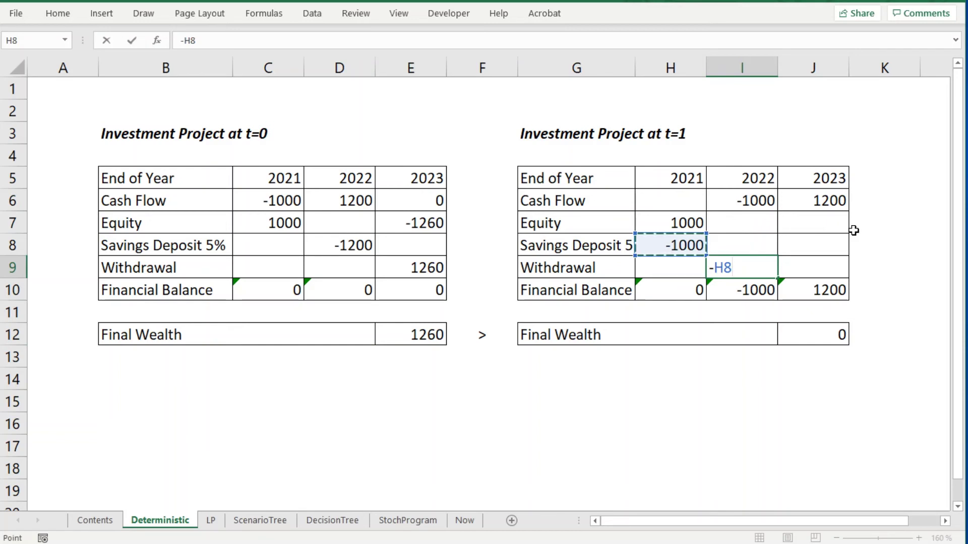
{"action": "type", "text": "*(1"}
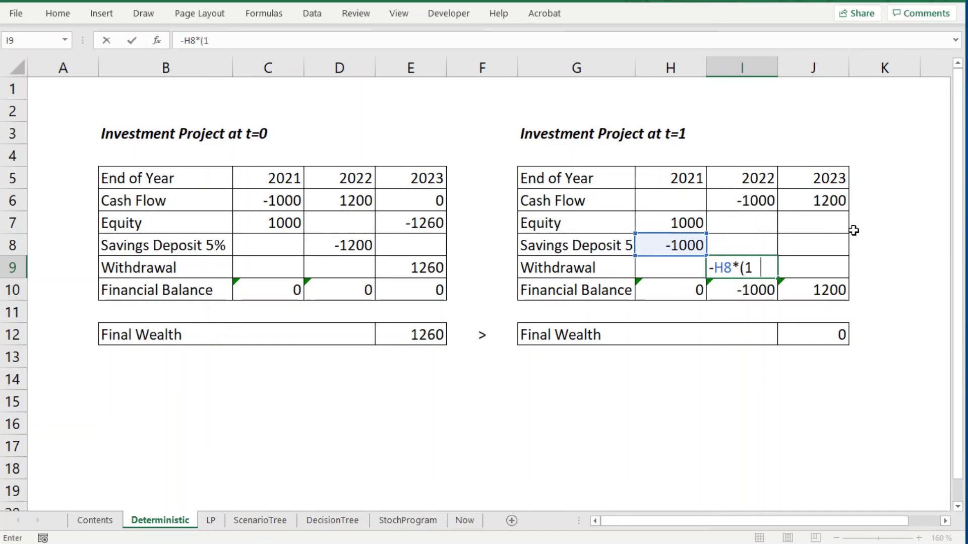
{"action": "type", "text": "+5%)"}
{"action": "key", "text": "Return"}
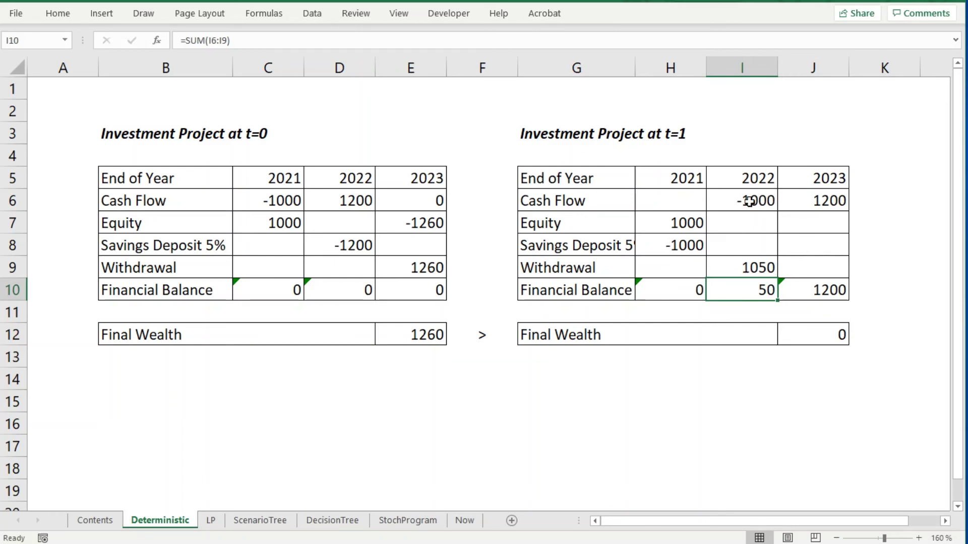
Widen column G to fit the Savings Deposit 5% label and enter -50 as the t=1 project's 2022 savings deposit.
{"action": "left_click_drag", "start_coordinate": [635, 68], "coordinate": [645, 69]}
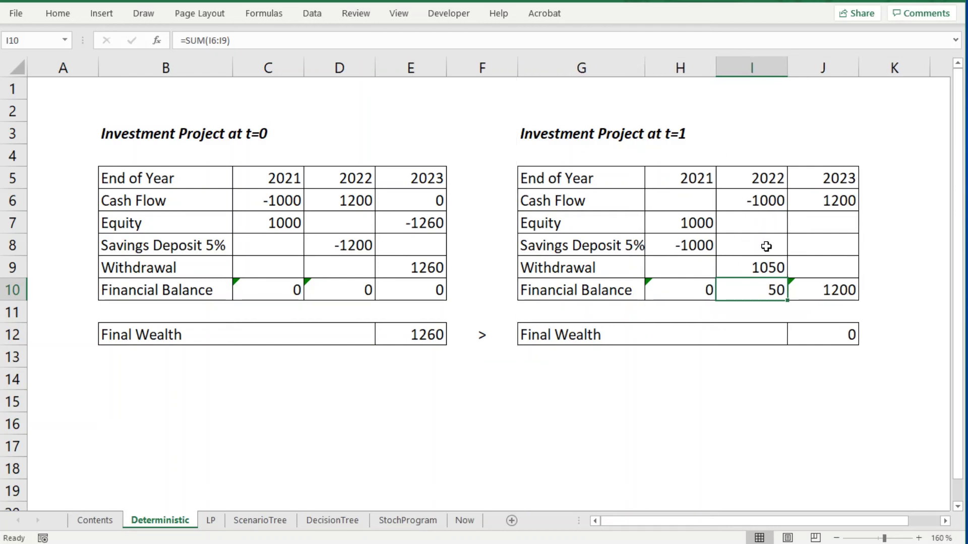
{"action": "left_click", "coordinate": [745, 242]}
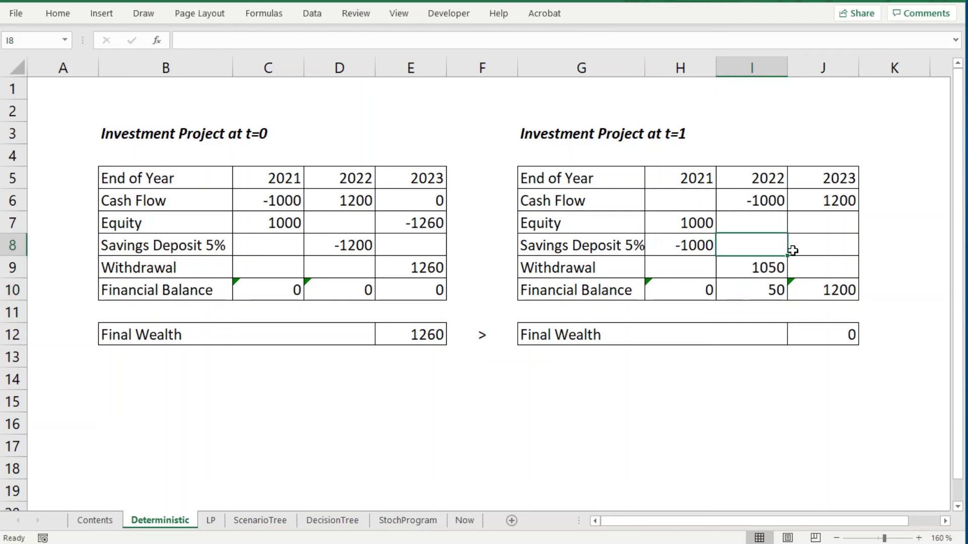
{"action": "type", "text": "-50"}
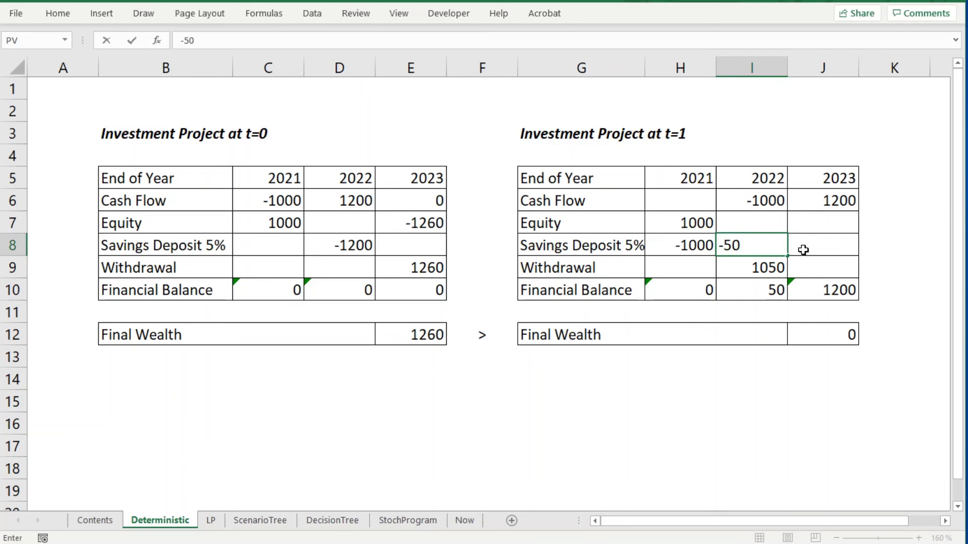
Calculate the t=1 project's 2023 withdrawal in J9 with the formula -I8*(1+5%).
{"action": "left_click", "coordinate": [799, 259]}
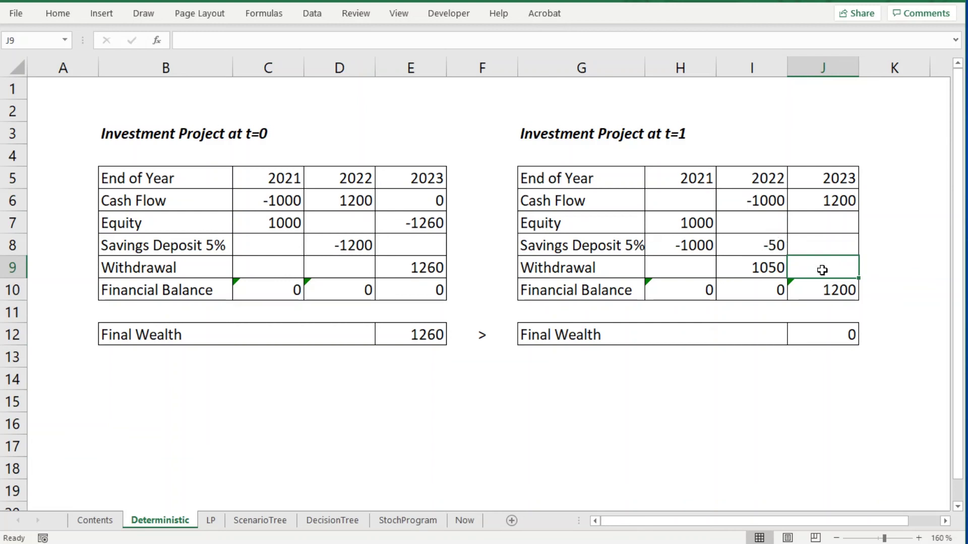
{"action": "type", "text": "-"}
{"action": "left_click", "coordinate": [750, 244]}
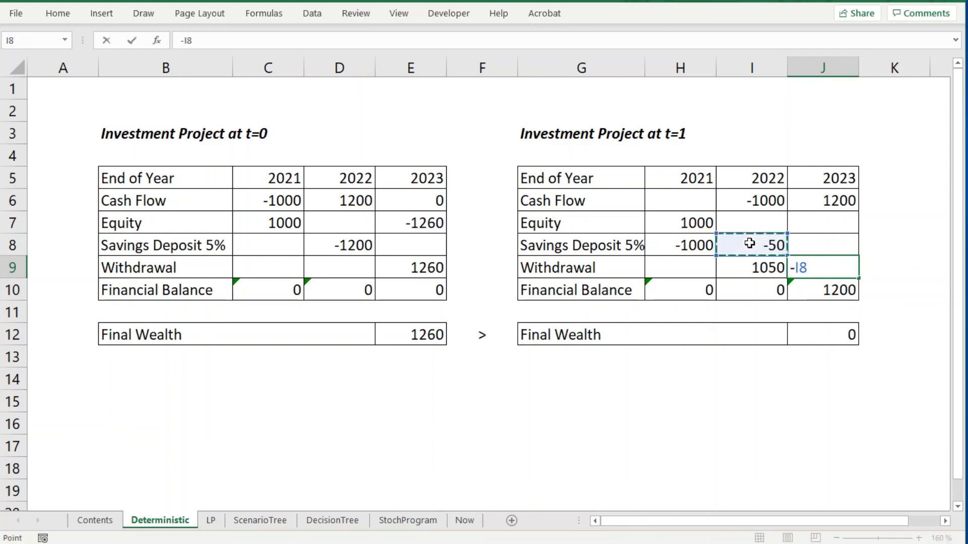
{"action": "type", "text": "*("}
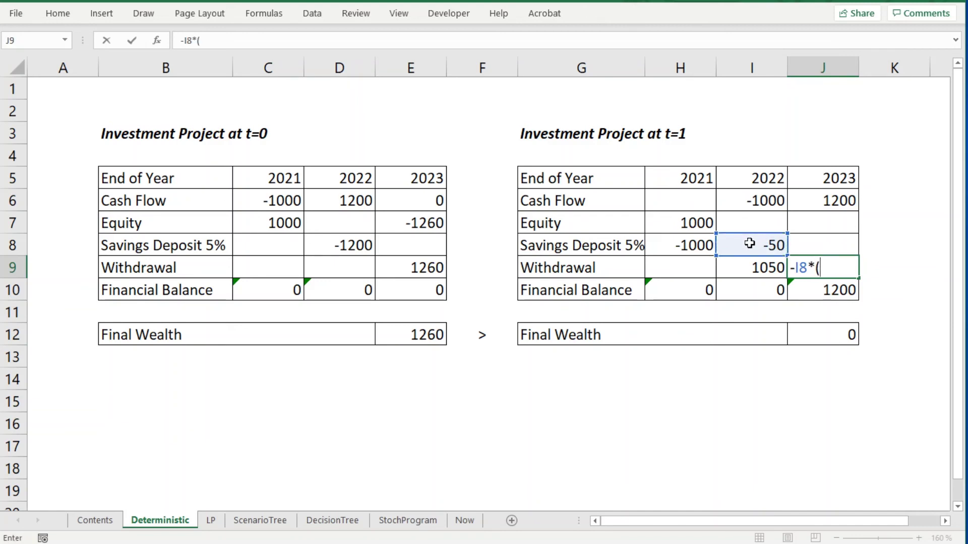
{"action": "type", "text": "5%"}
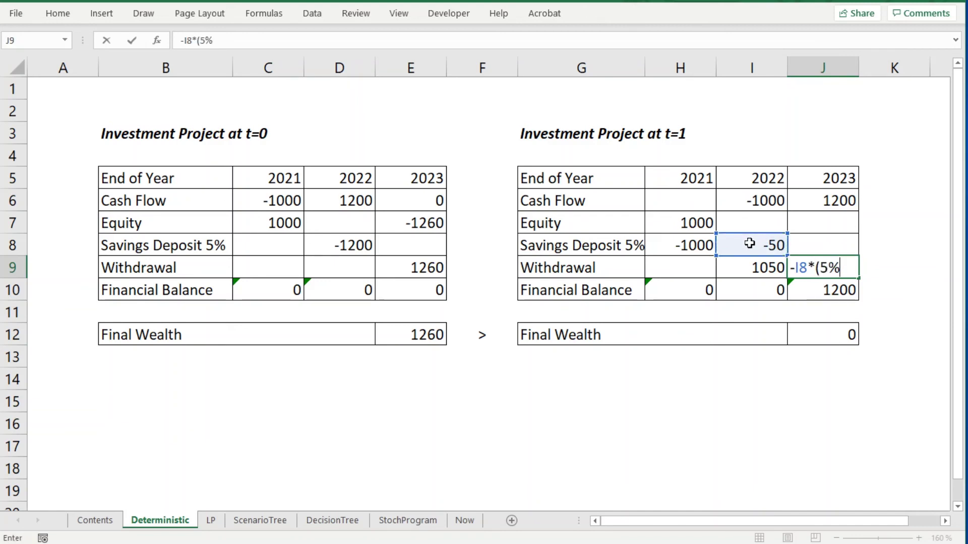
{"action": "key", "text": "BackSpace"}
{"action": "key", "text": "BackSpace"}
{"action": "type", "text": "1+"}
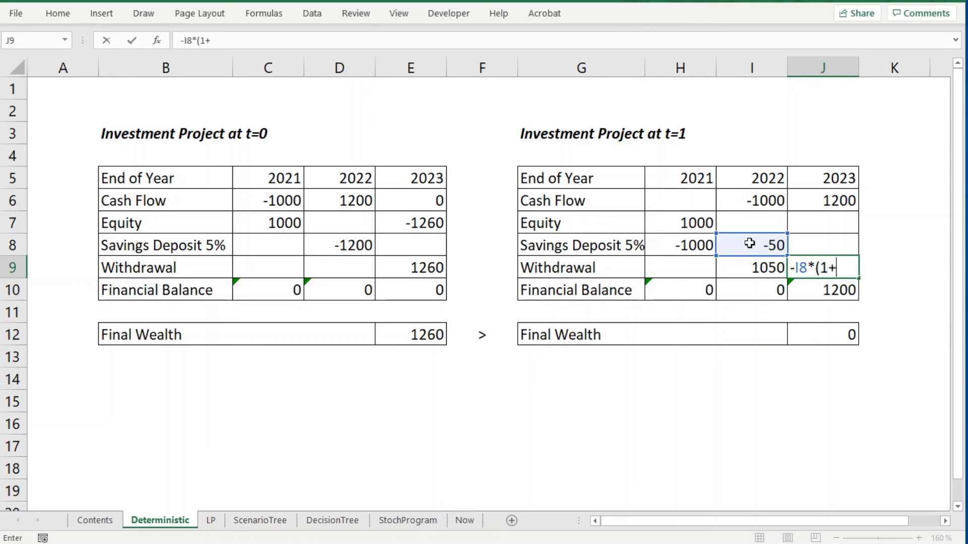
{"action": "type", "text": "5%)"}
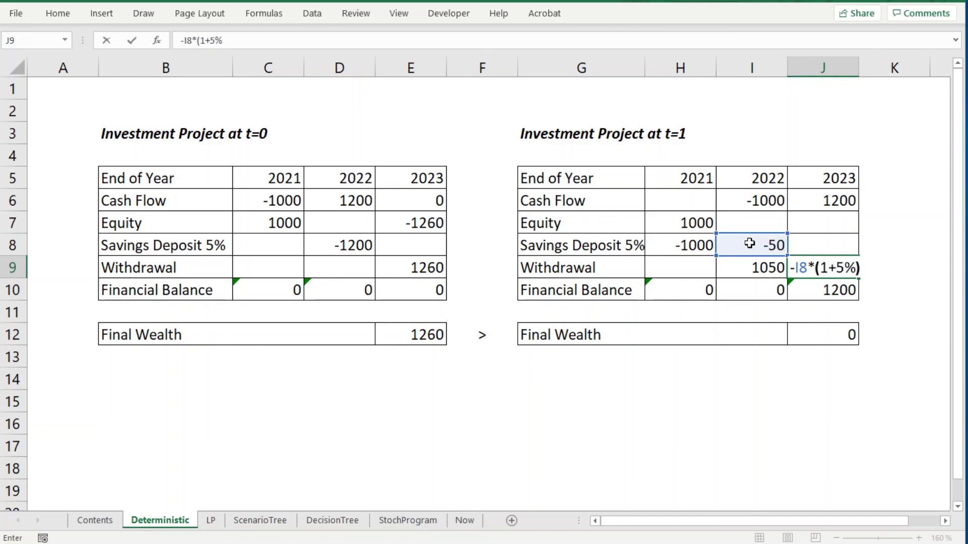
{"action": "key", "text": "Return"}
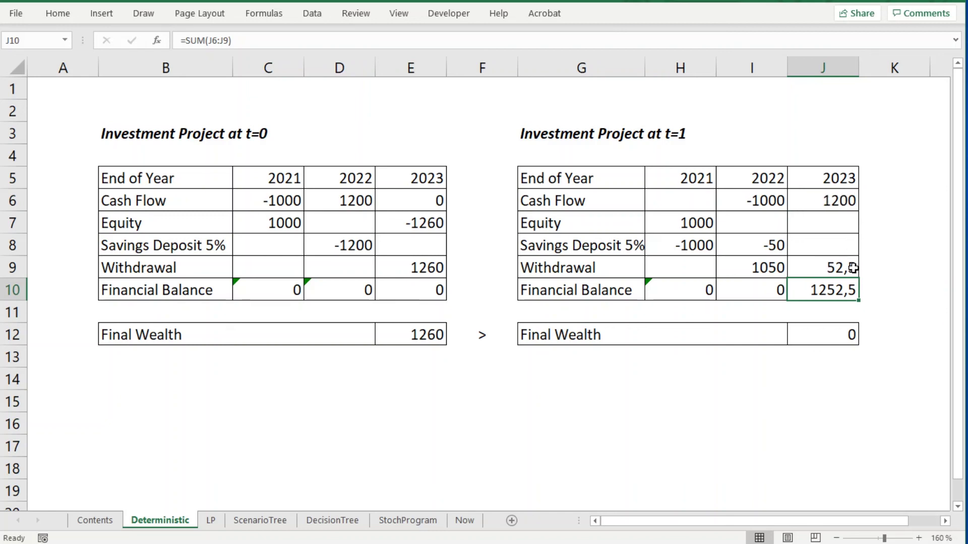
Enter -1252,5 as the 2023 equity in the t=1 project table.
{"action": "left_click", "coordinate": [831, 223]}
{"action": "type", "text": "-"}
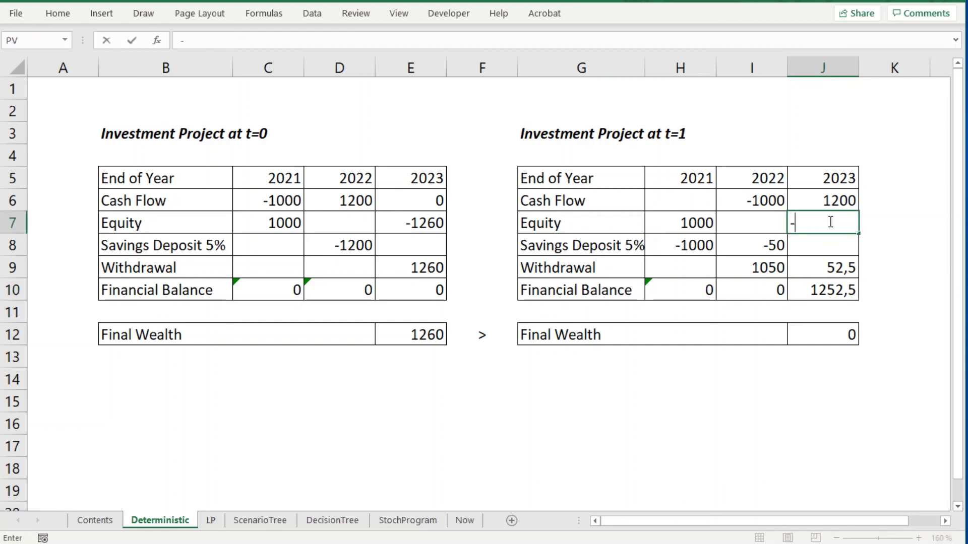
{"action": "type", "text": "1252,5"}
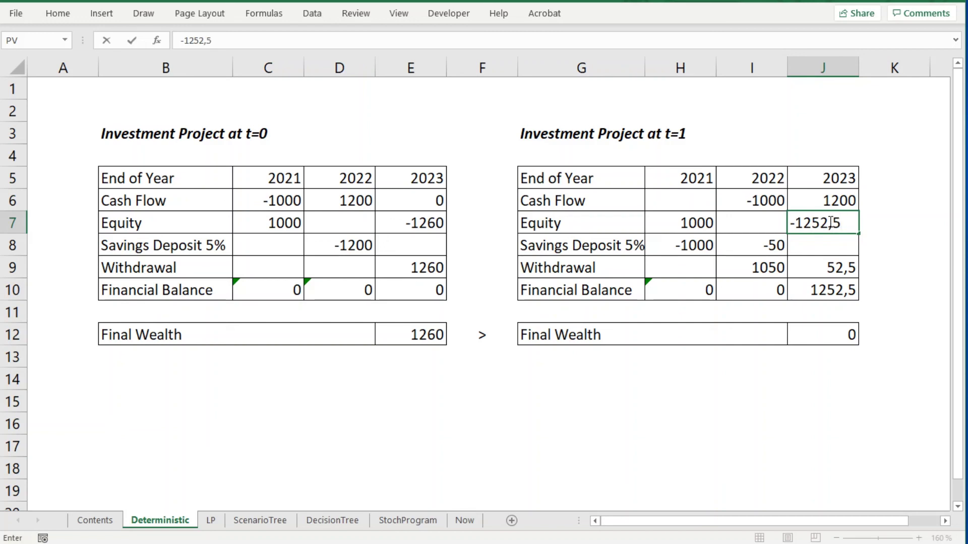
{"action": "key", "text": "Return"}
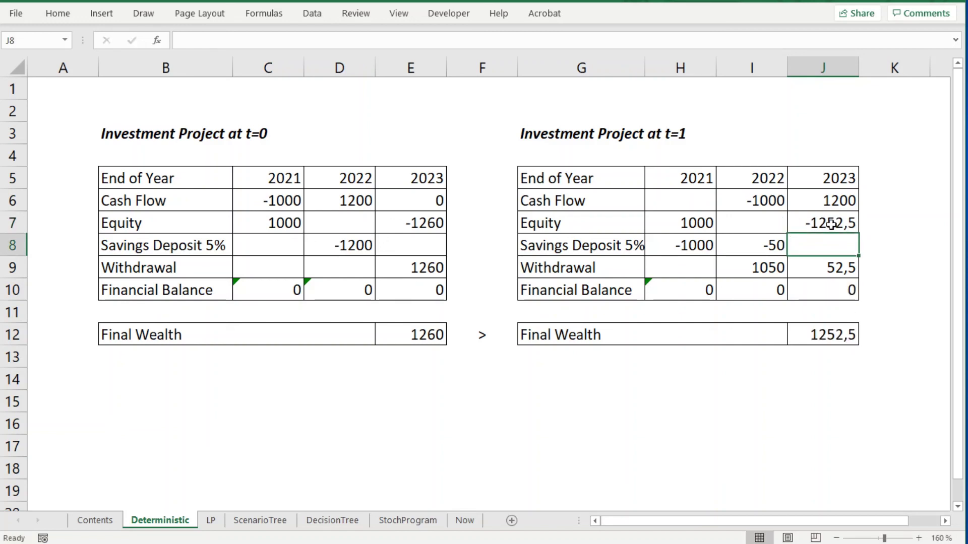